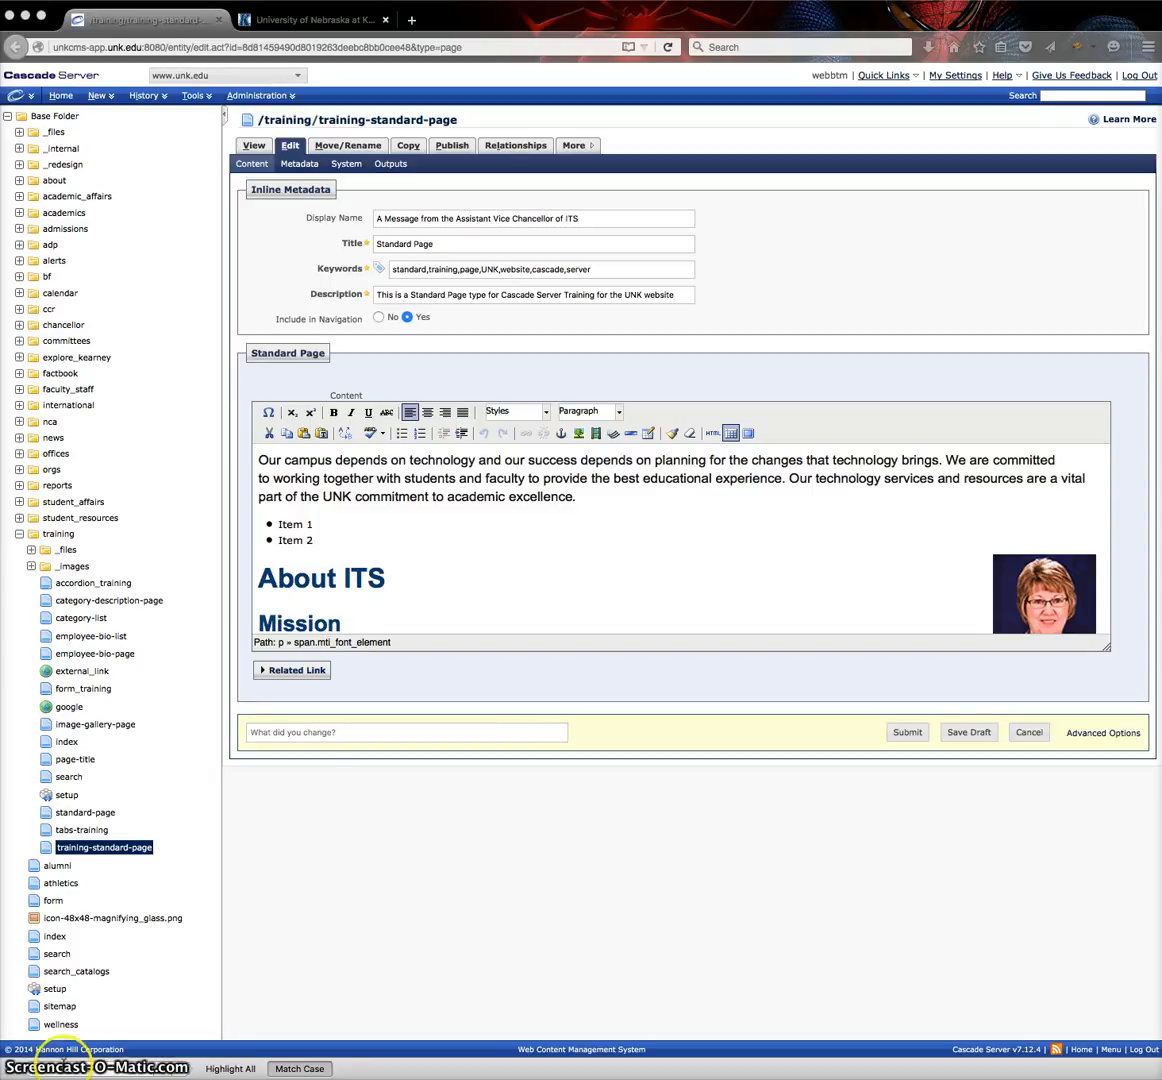
Try bold and italic on the word "depends" in the first paragraph, turning each format off again.
{"action": "left_click", "coordinate": [362, 467]}
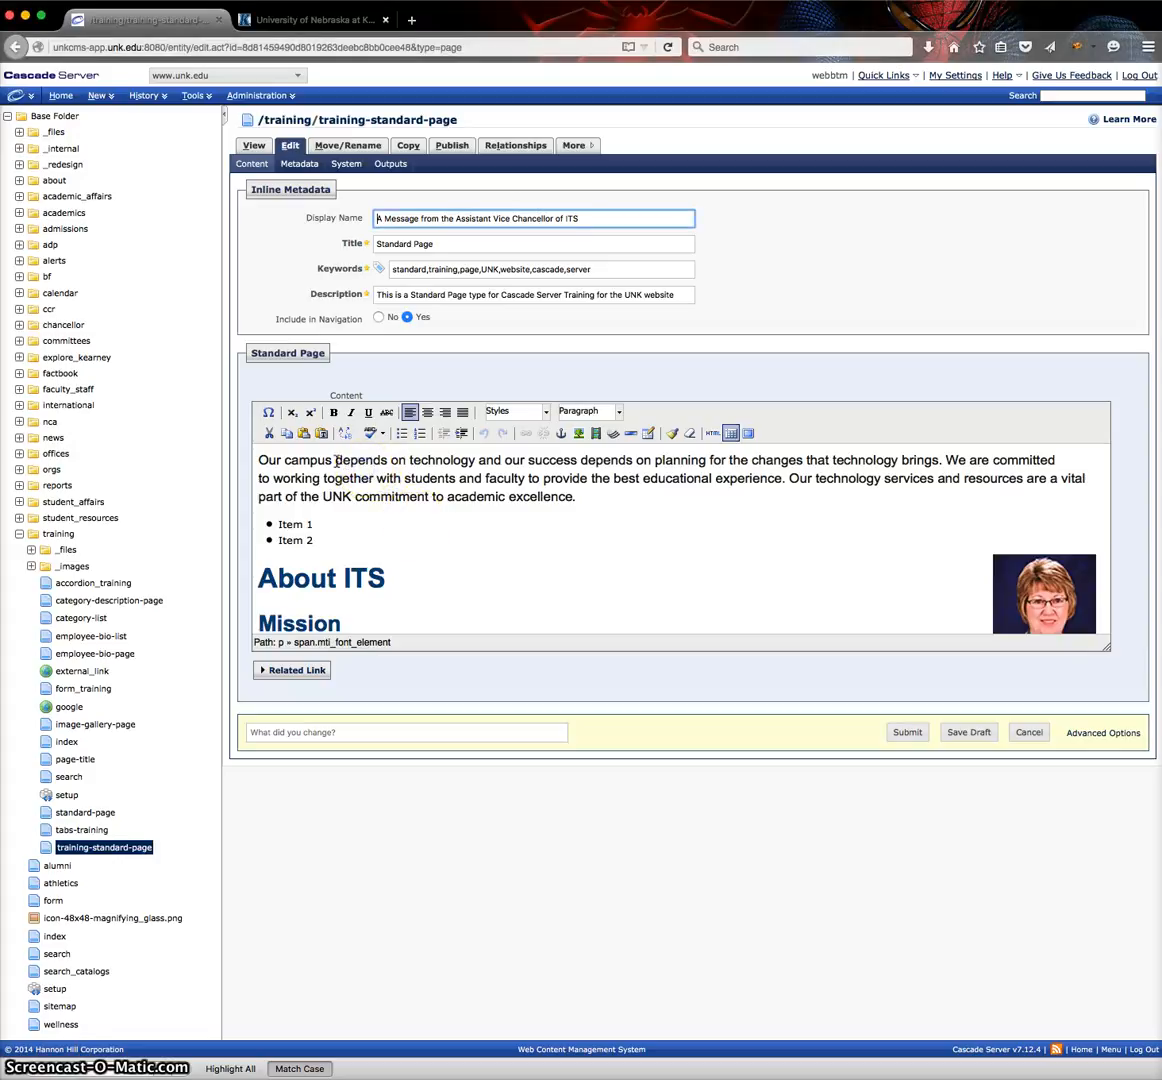
{"action": "left_click_drag", "start_coordinate": [336, 461], "coordinate": [386, 463]}
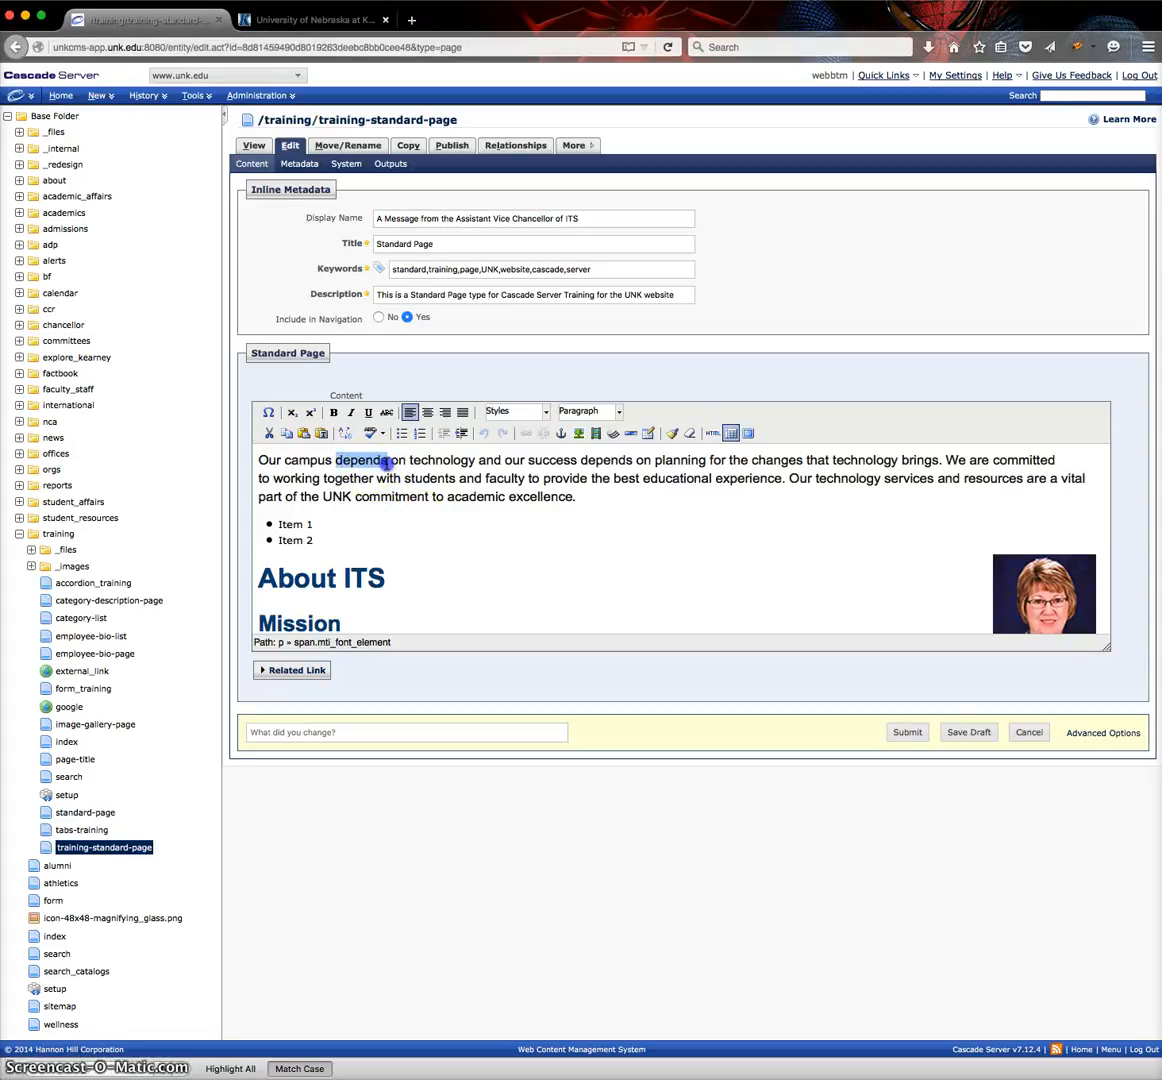
{"action": "left_click", "coordinate": [334, 413]}
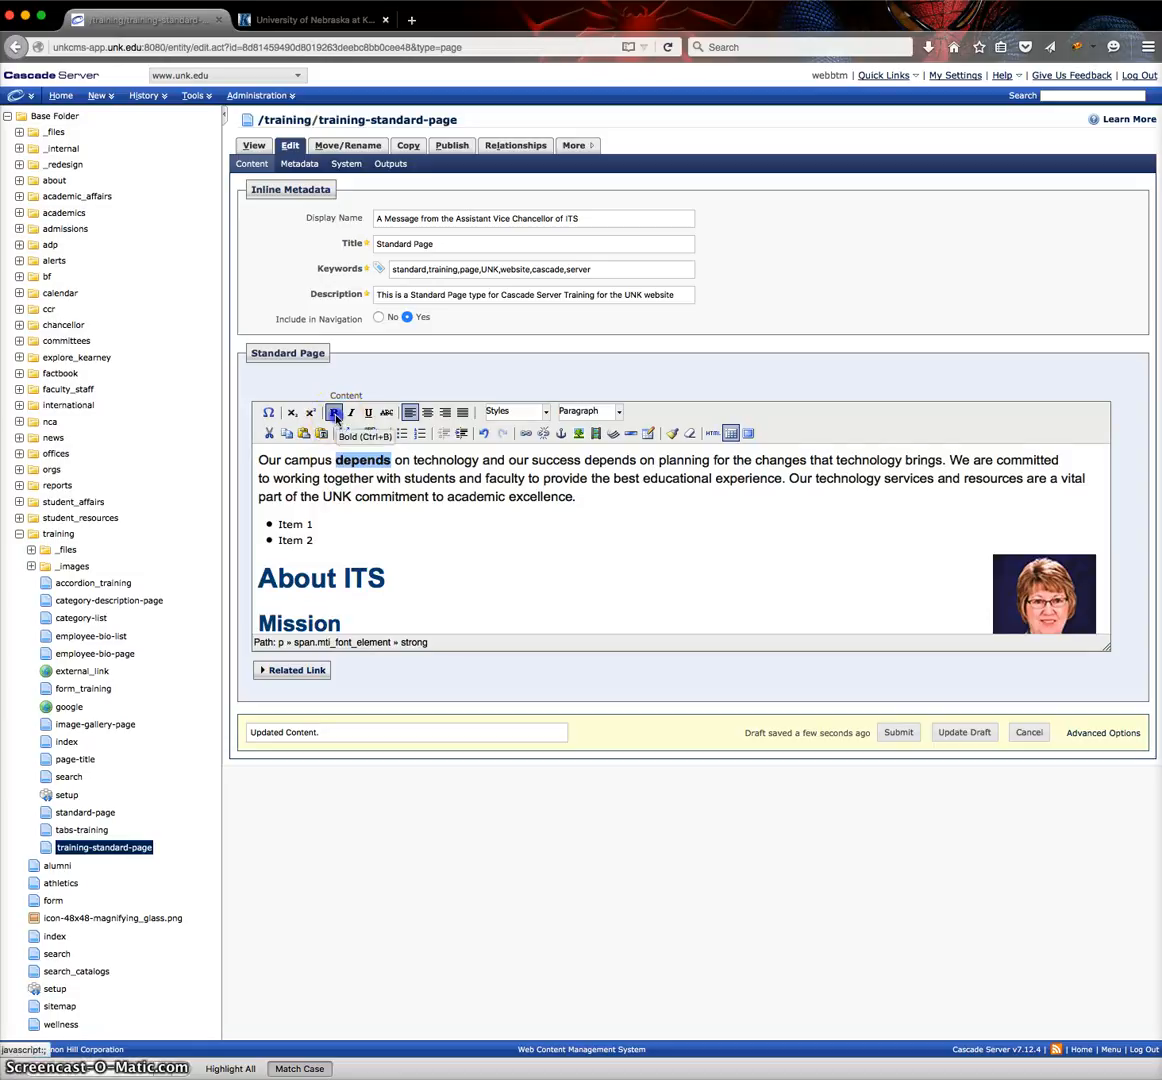
{"action": "left_click", "coordinate": [335, 412]}
{"action": "left_click", "coordinate": [350, 412]}
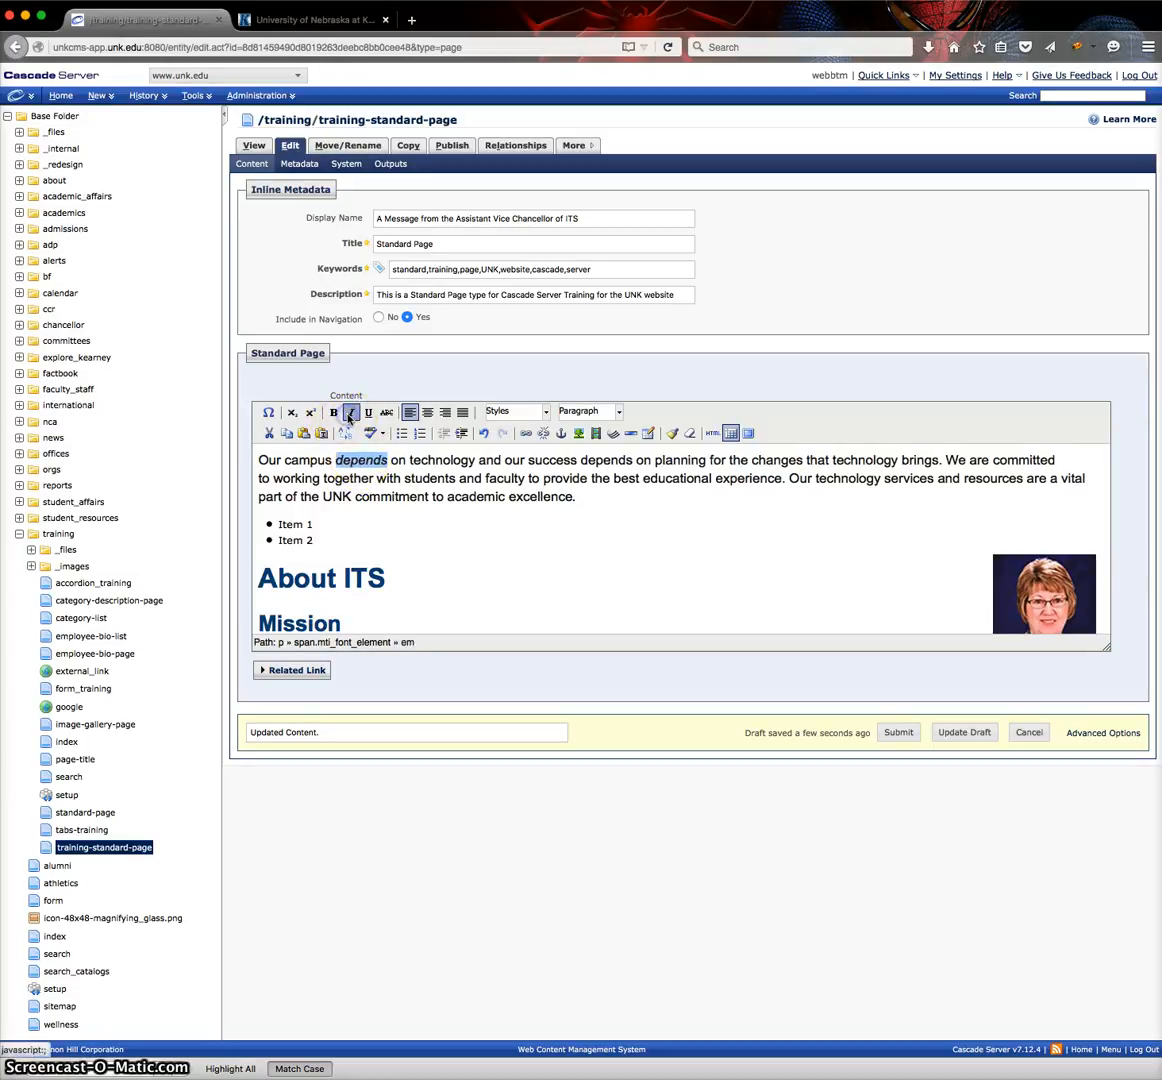
{"action": "left_click", "coordinate": [350, 412]}
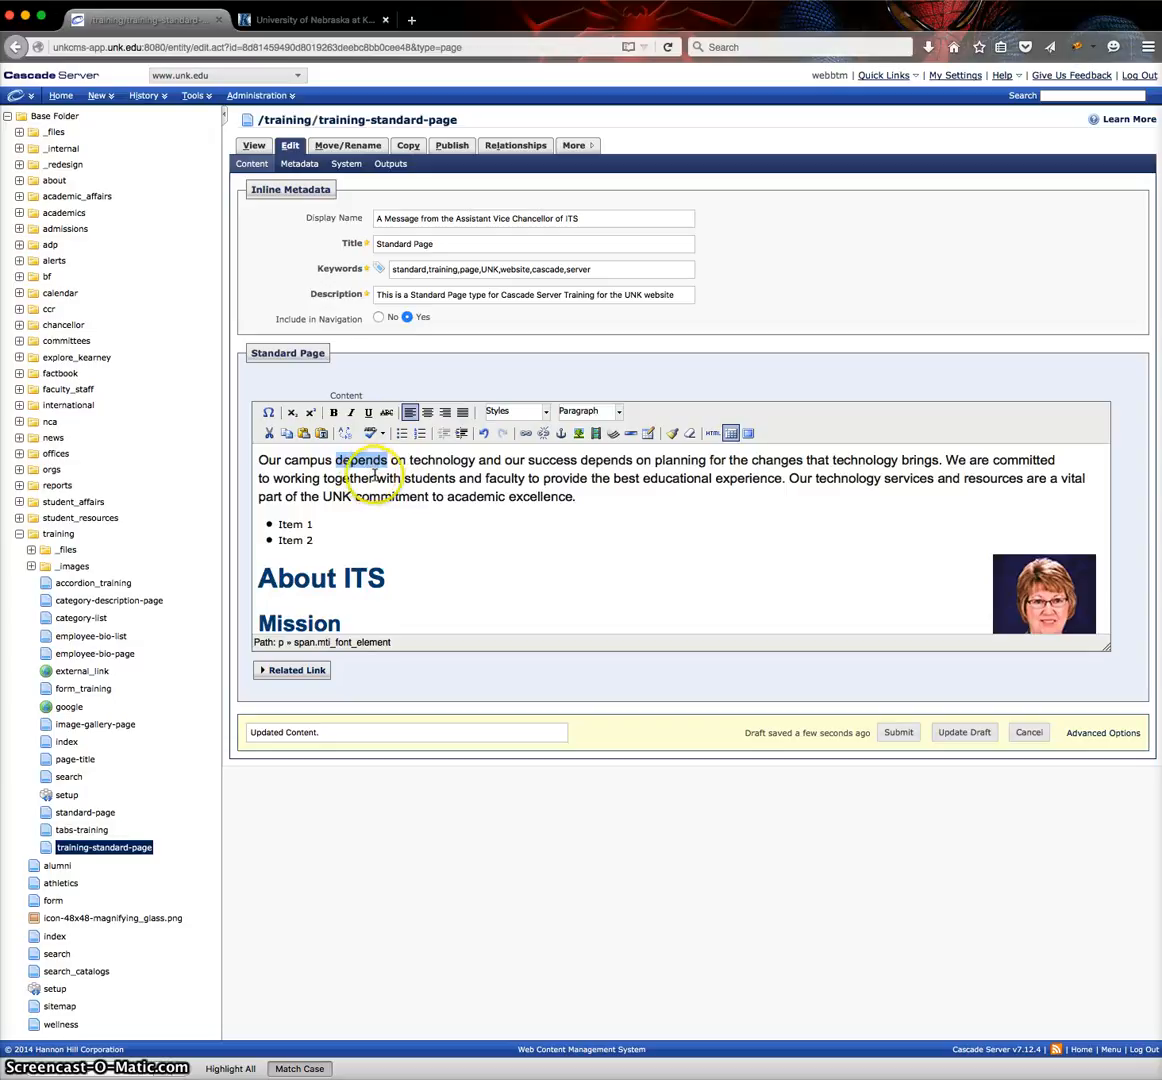
Start an internal link on the word "depends" and choose training/category-list as its target page.
{"action": "left_click", "coordinate": [525, 436]}
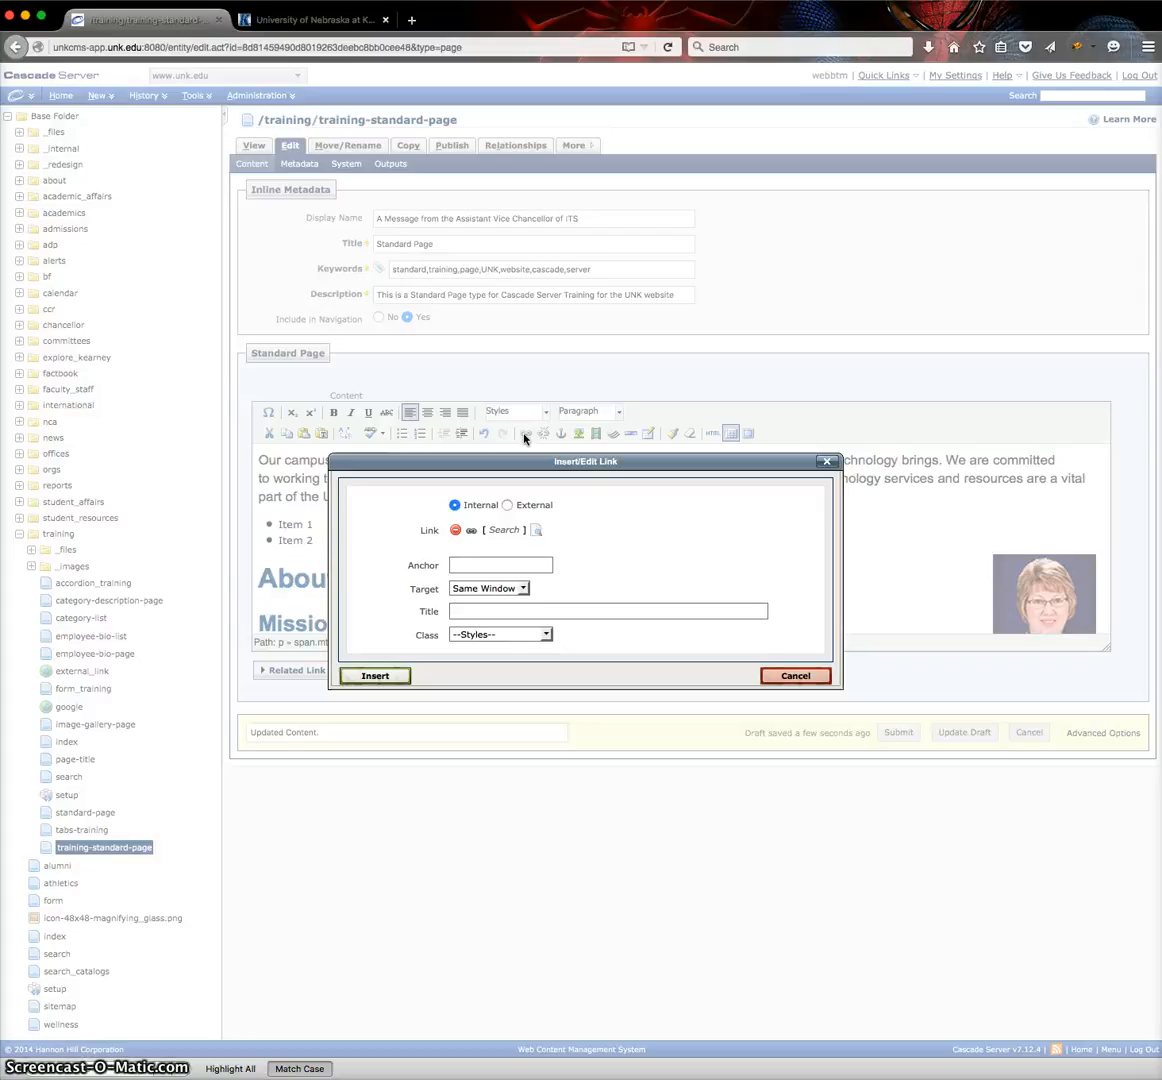
{"action": "left_click", "coordinate": [537, 531]}
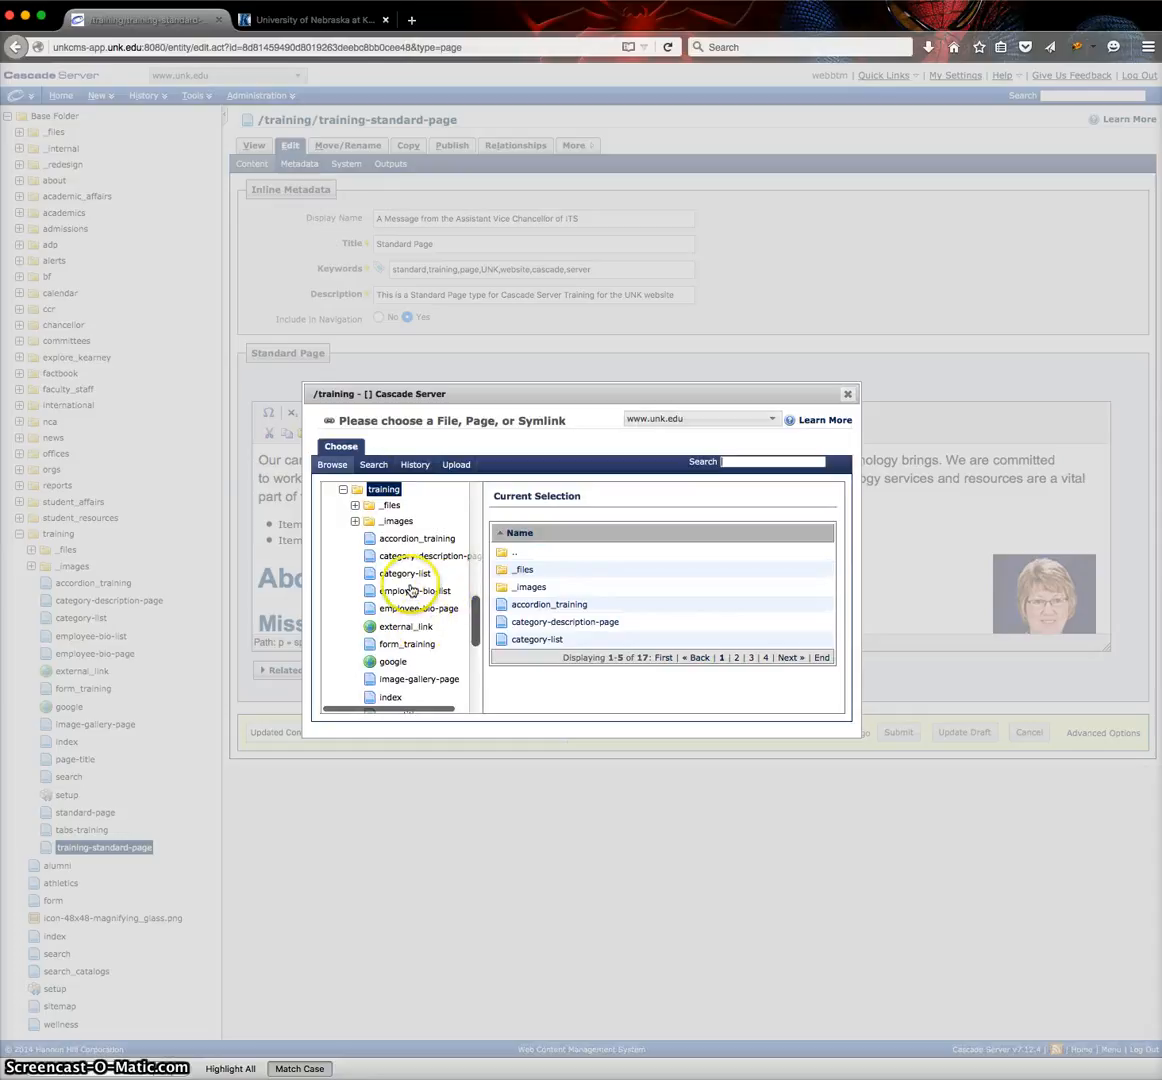
{"action": "left_click", "coordinate": [410, 576]}
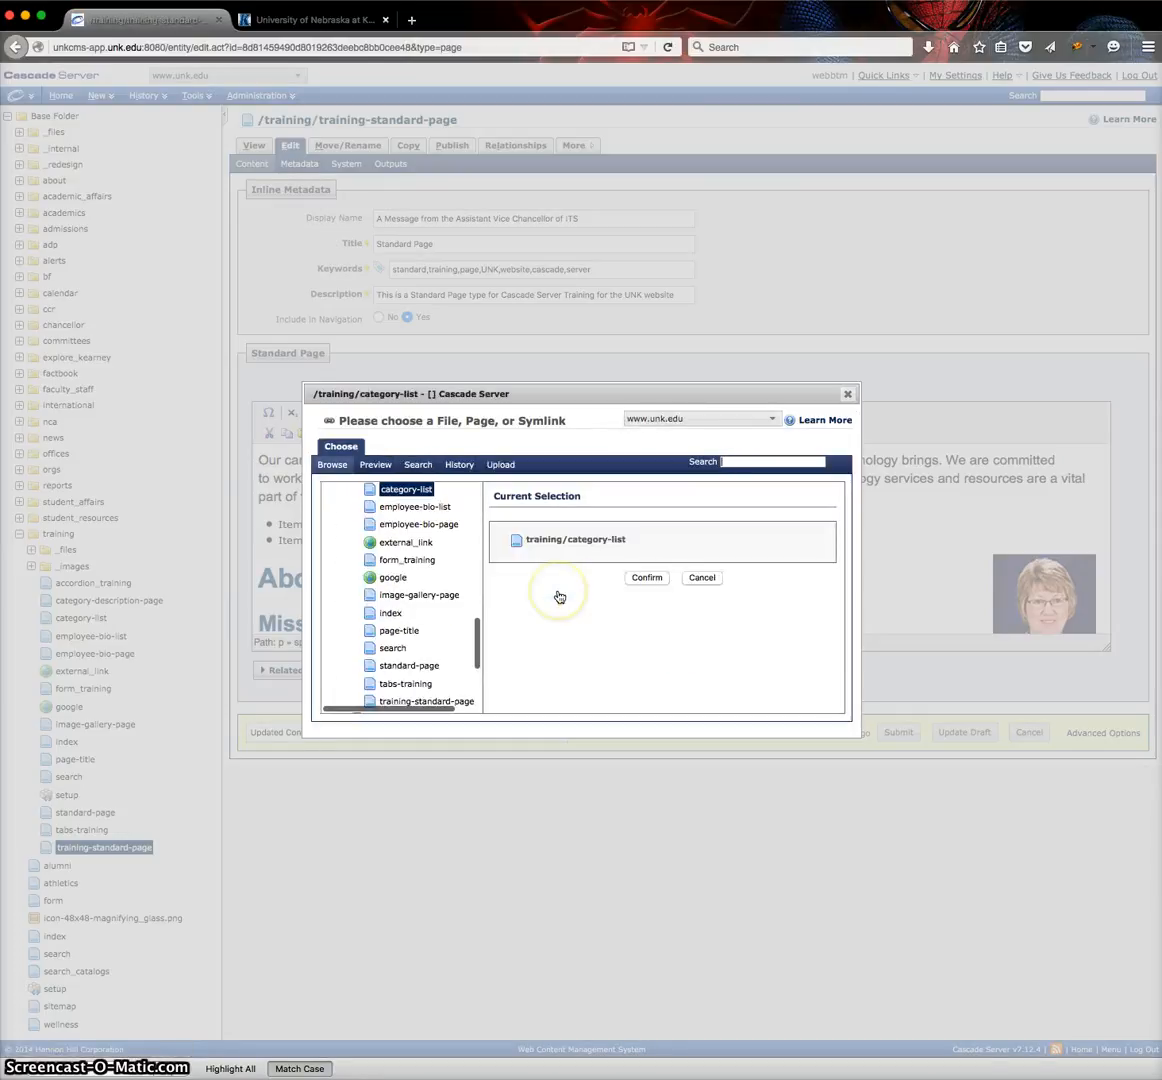
{"action": "left_click", "coordinate": [647, 579]}
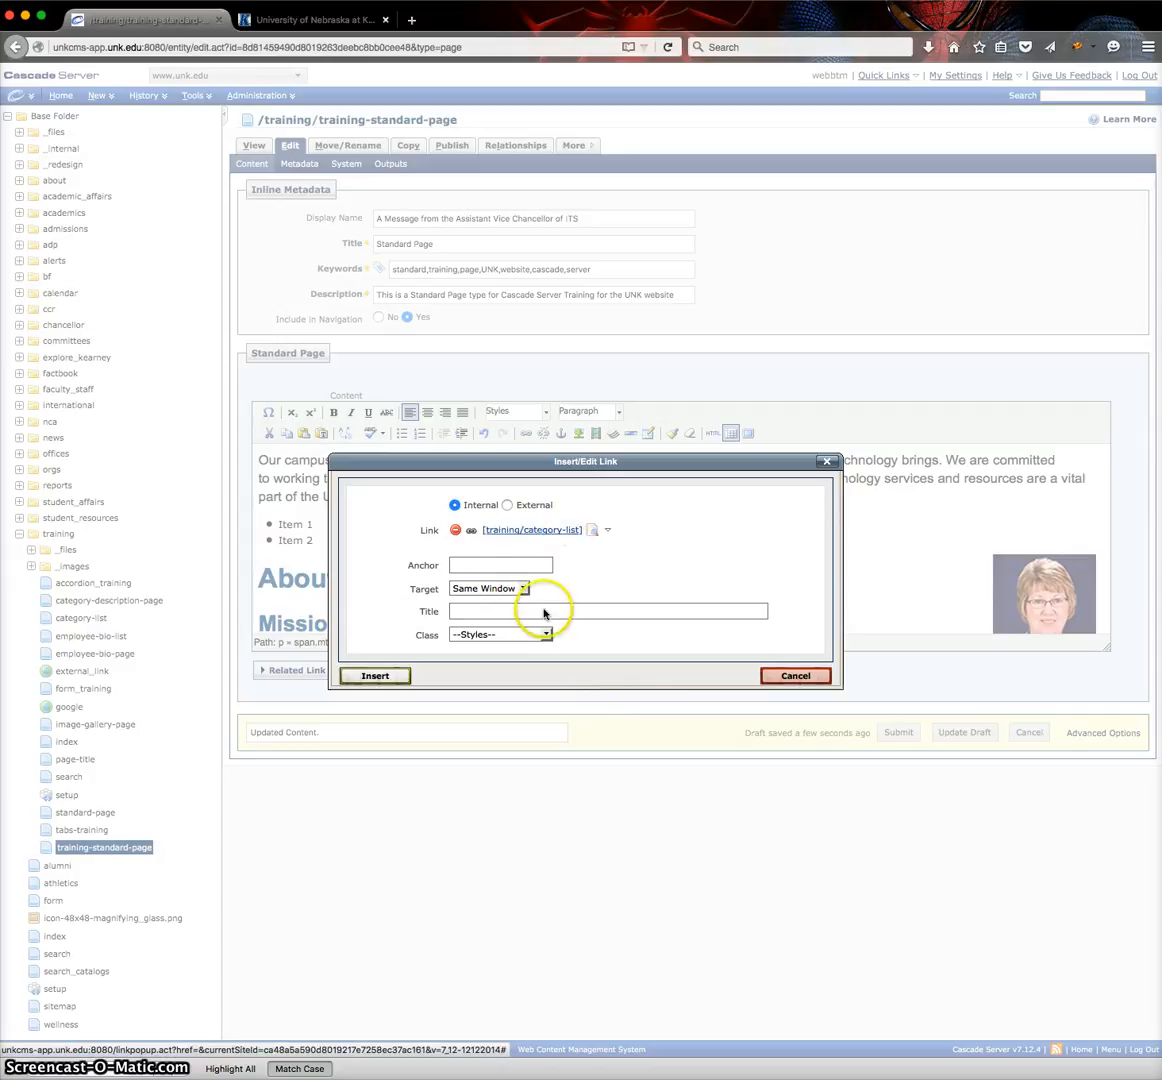
Give the link the title "Category List" and insert it, keeping the target as Same Window.
{"action": "left_click", "coordinate": [501, 613]}
{"action": "left_click", "coordinate": [503, 611]}
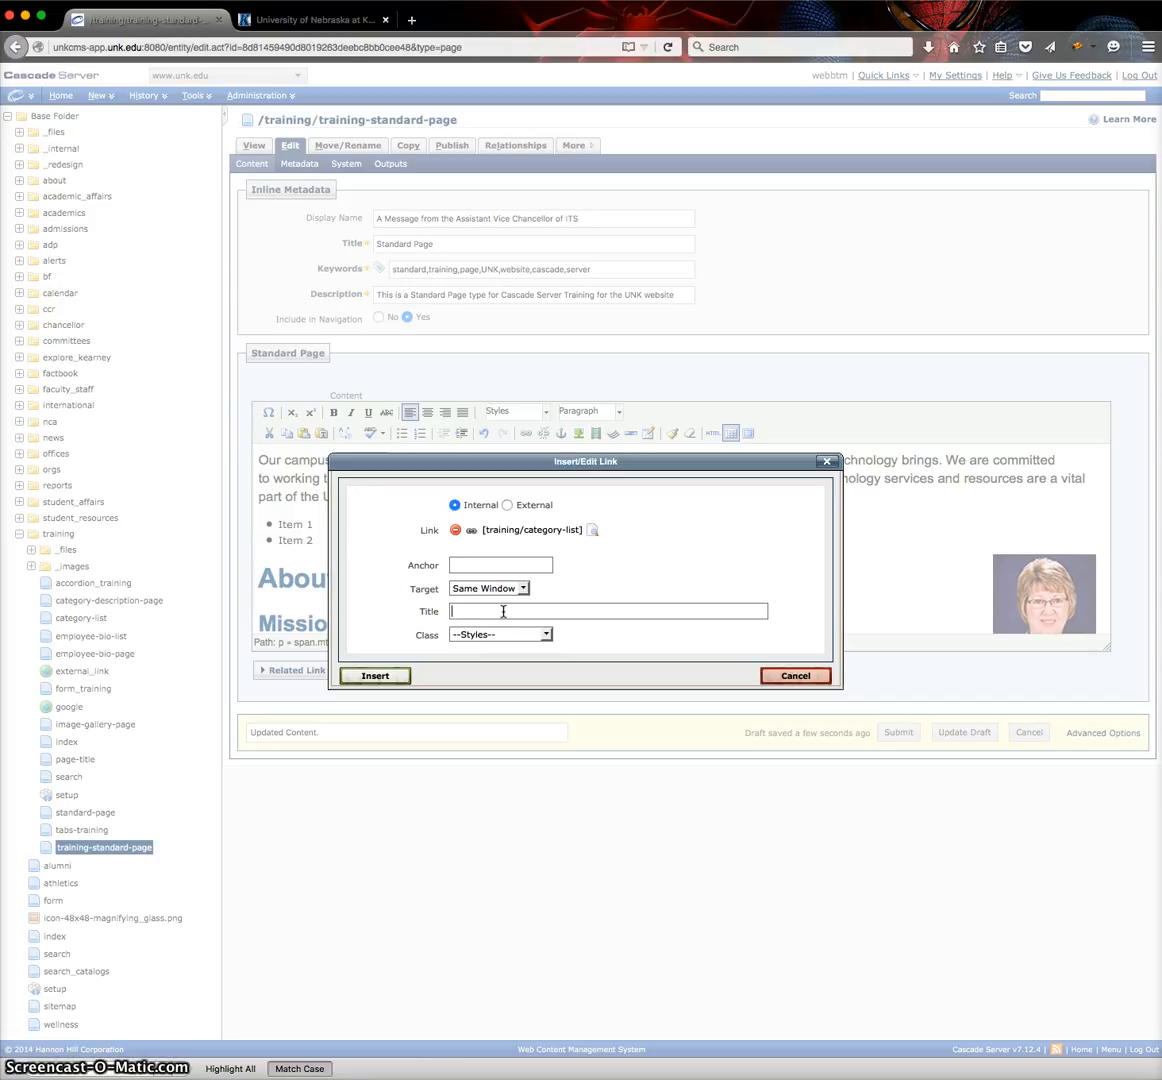
{"action": "type", "text": "Category List"}
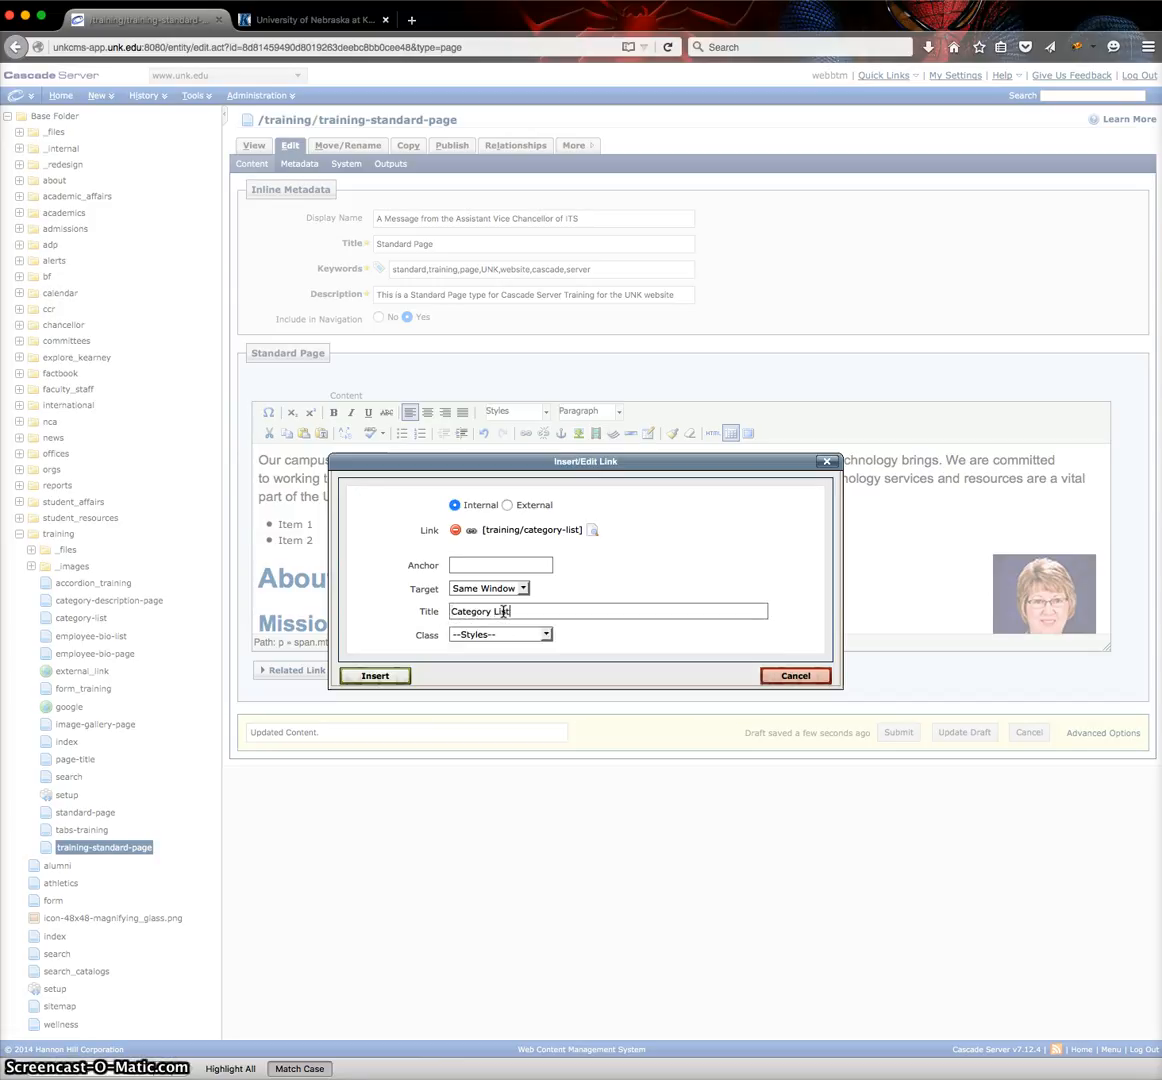
{"action": "left_click", "coordinate": [600, 570]}
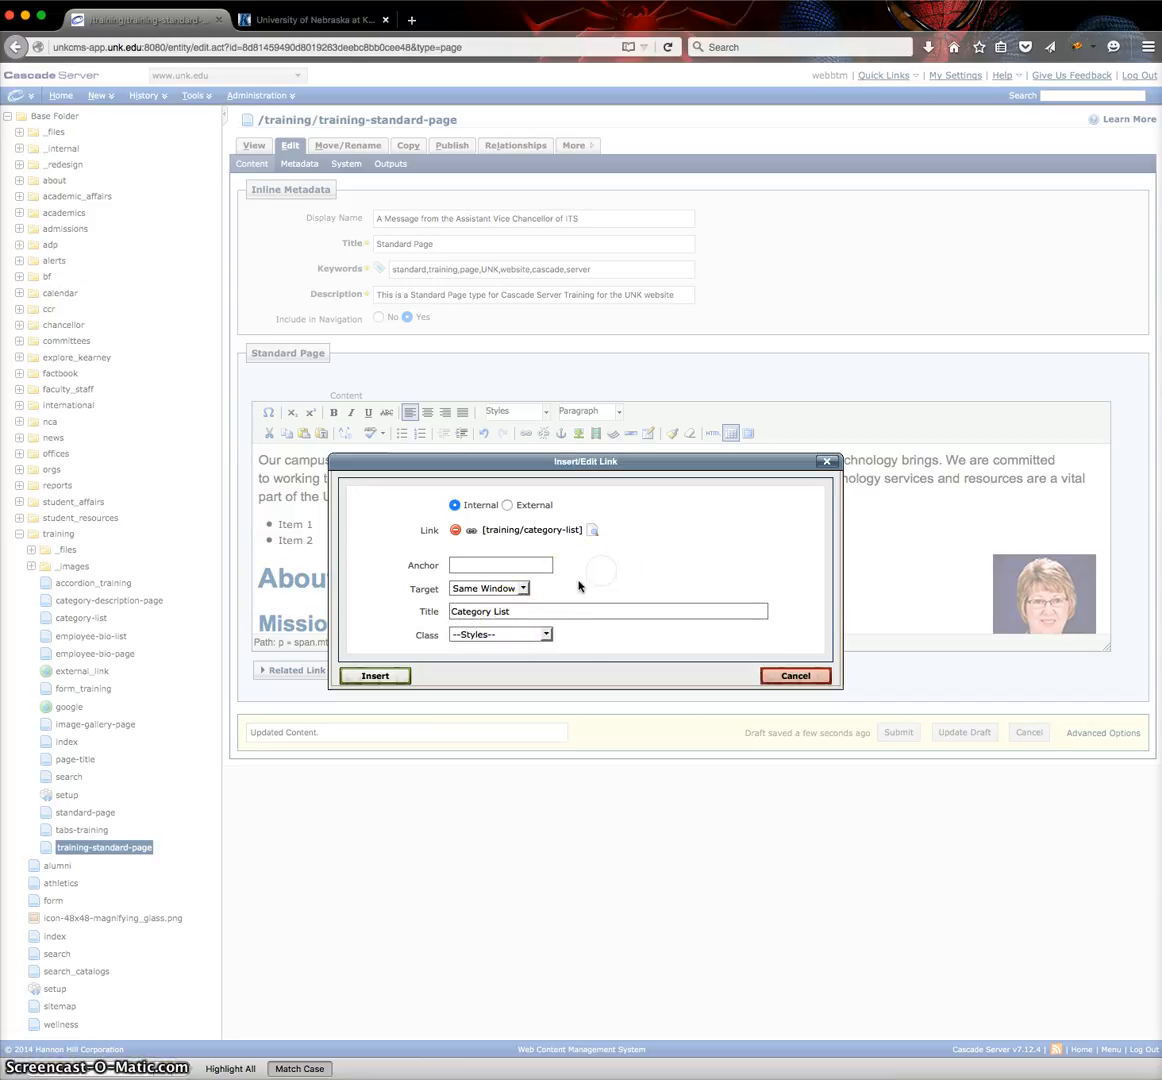
{"action": "left_click", "coordinate": [375, 676]}
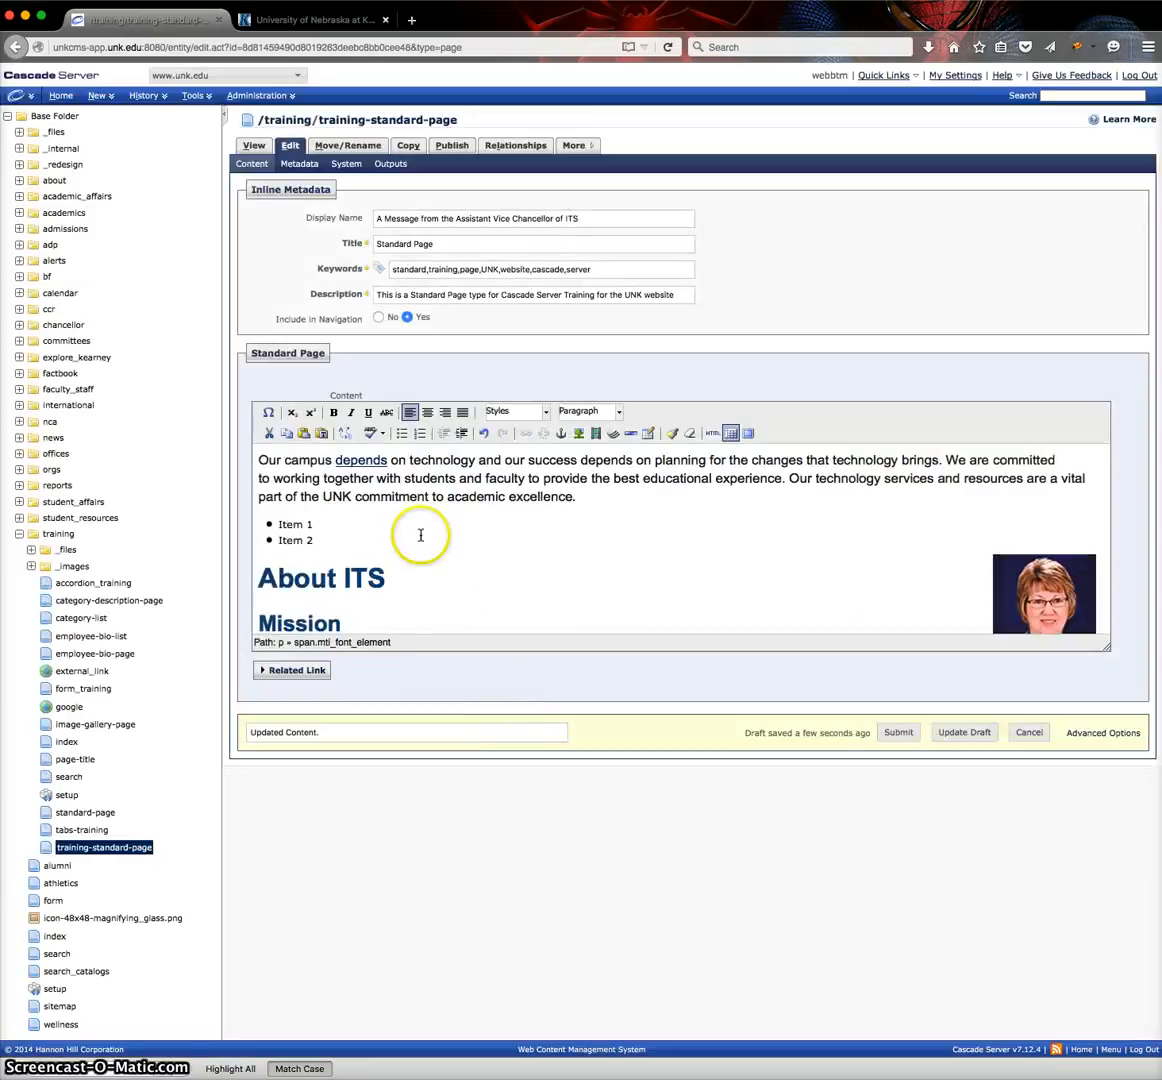
Undo the link on the word "depends" and redo it.
{"action": "left_click", "coordinate": [355, 460]}
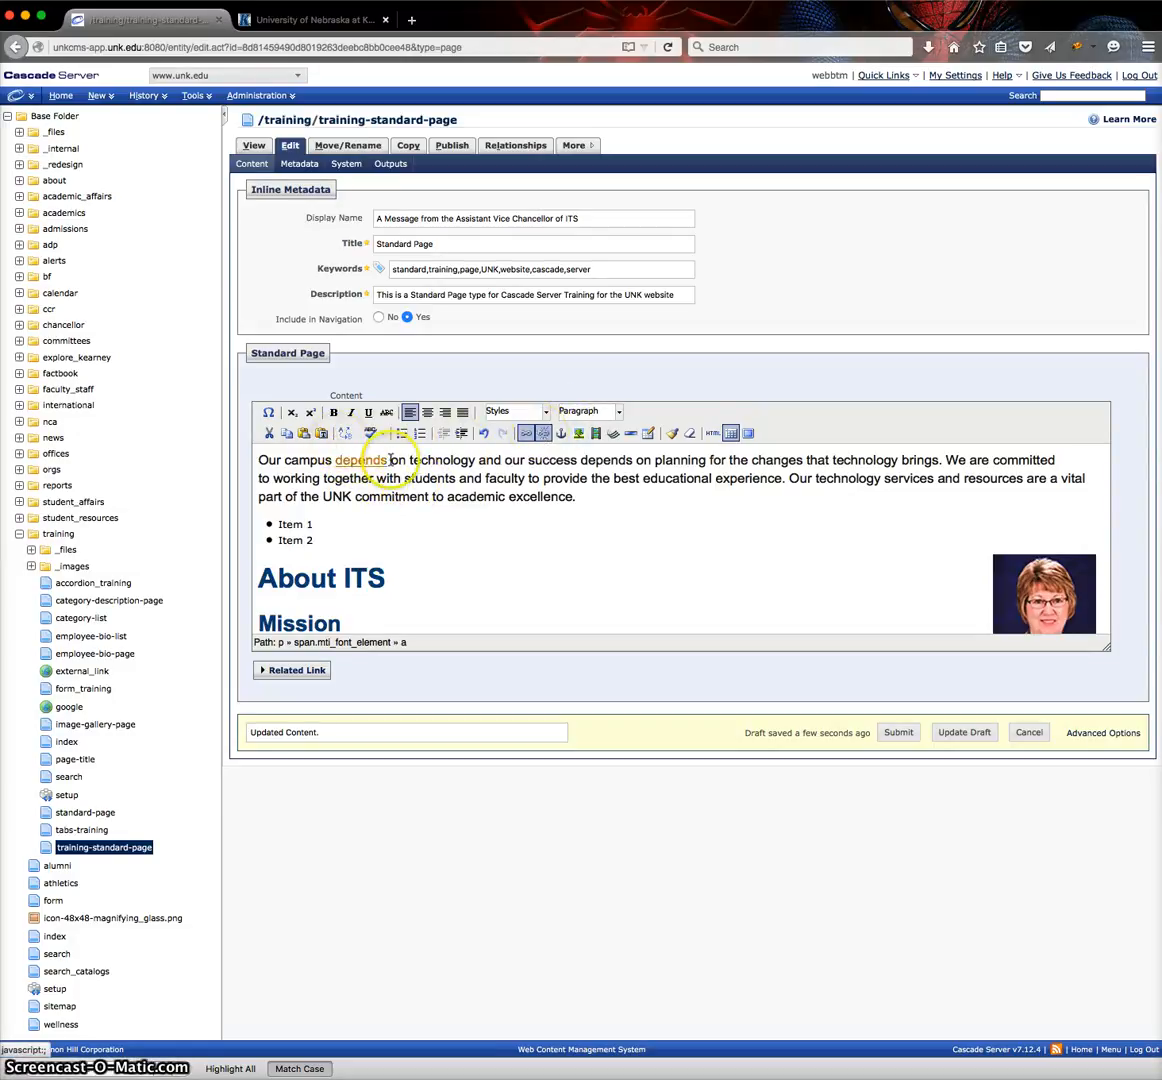
{"action": "left_click", "coordinate": [482, 436]}
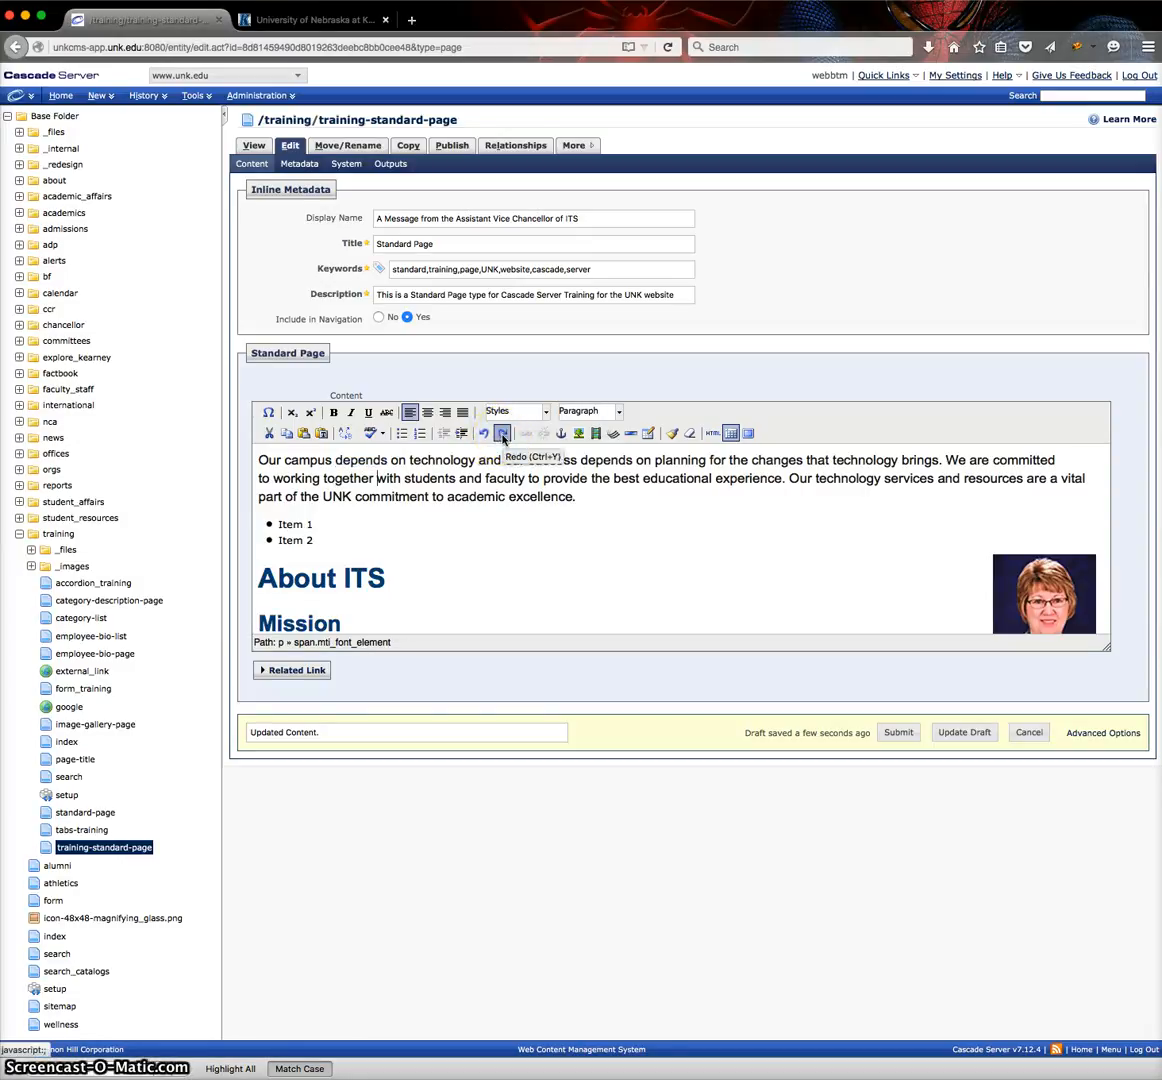
{"action": "left_click", "coordinate": [502, 436]}
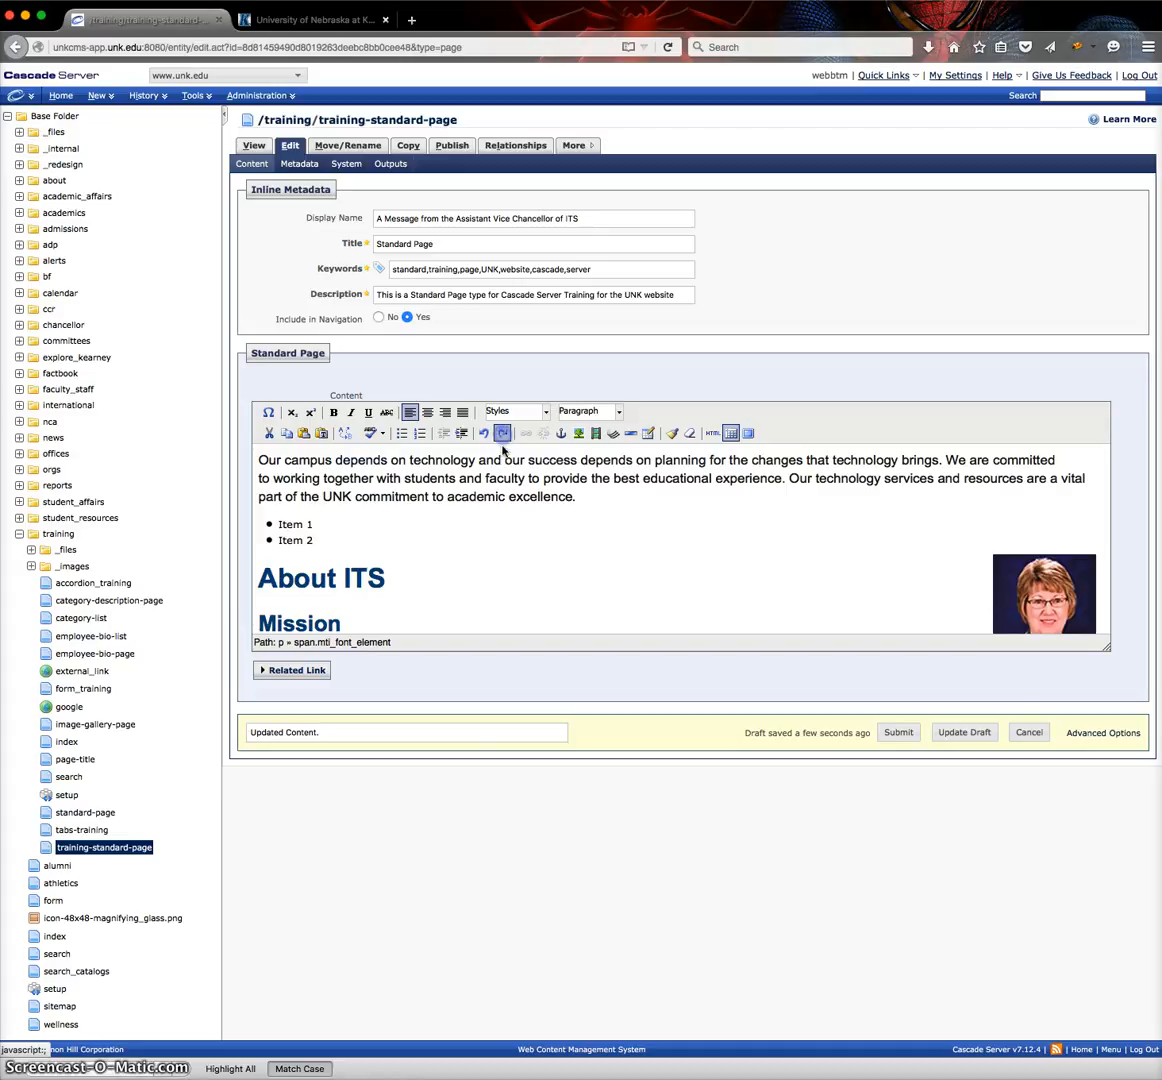
Add "Item 3" as a third bullet below "Item 2" and end the list with an empty paragraph.
{"action": "scroll", "coordinate": [370, 466], "scroll_direction": "down", "scroll_amount": 1}
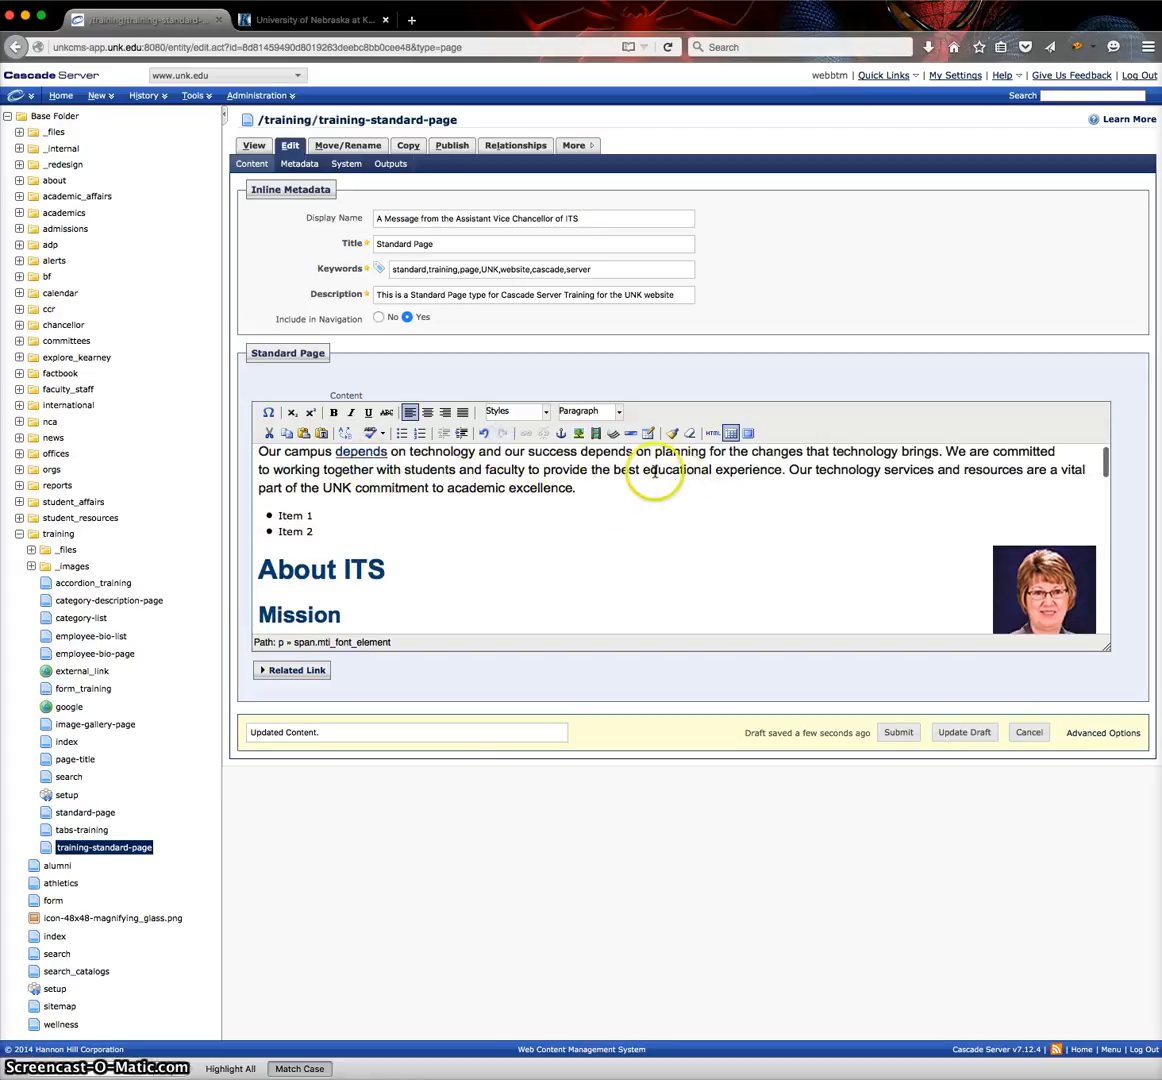
{"action": "left_click", "coordinate": [320, 514]}
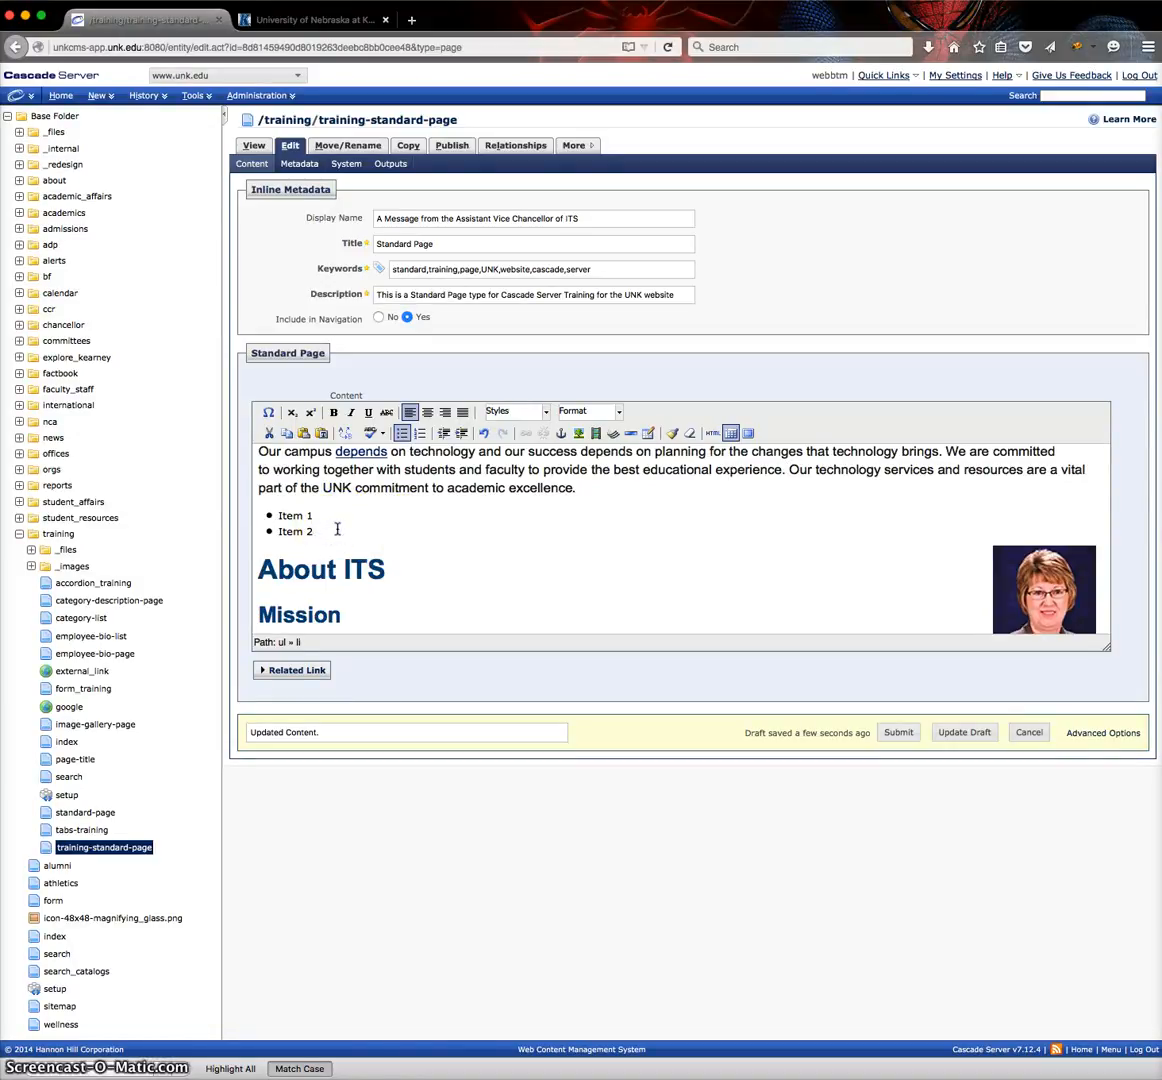
{"action": "key", "text": "Return"}
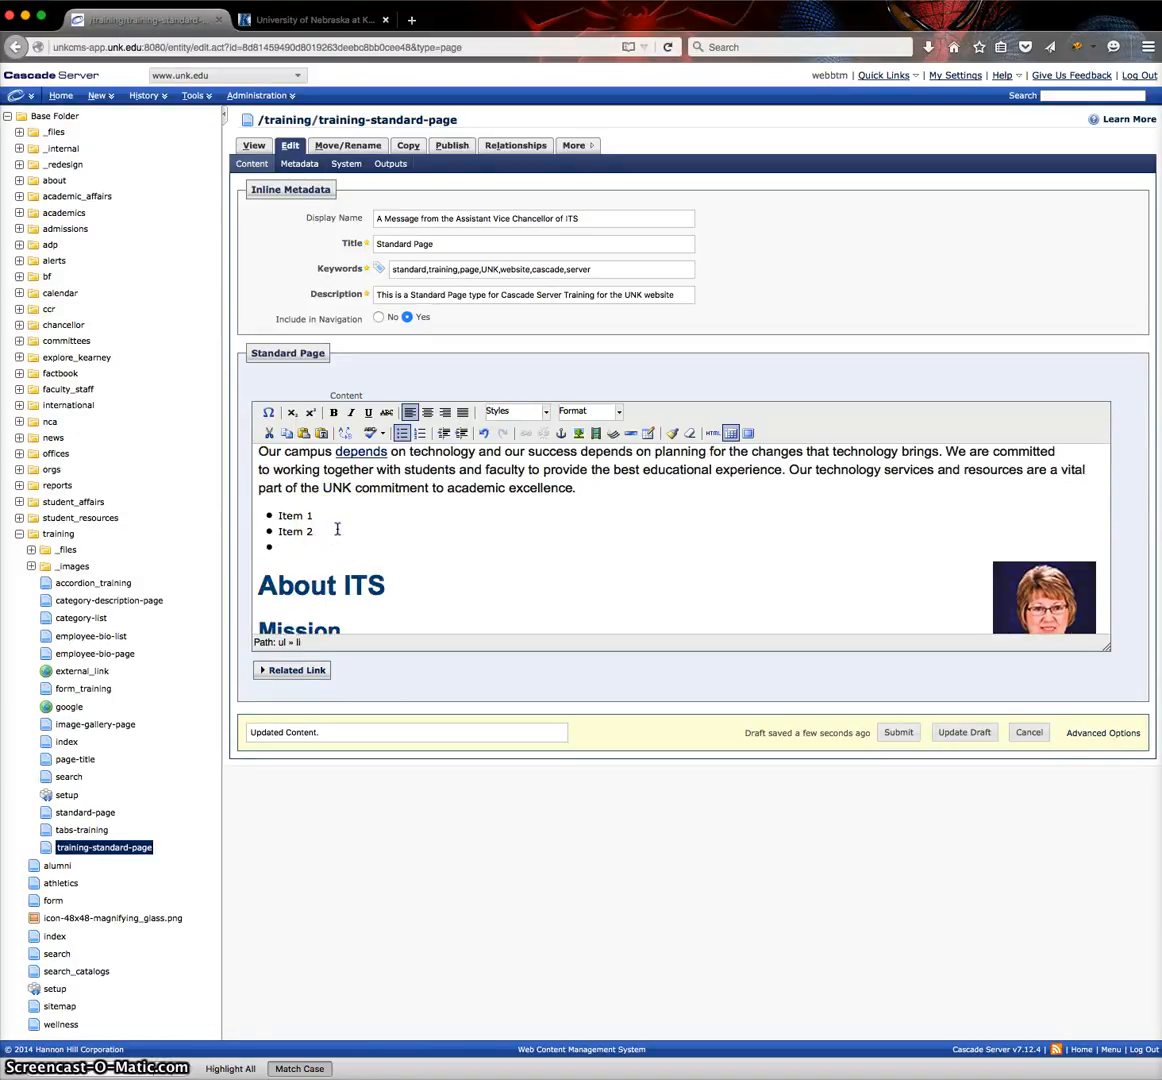
{"action": "type", "text": "Item 3"}
{"action": "key", "text": "Return"}
{"action": "key", "text": "Return"}
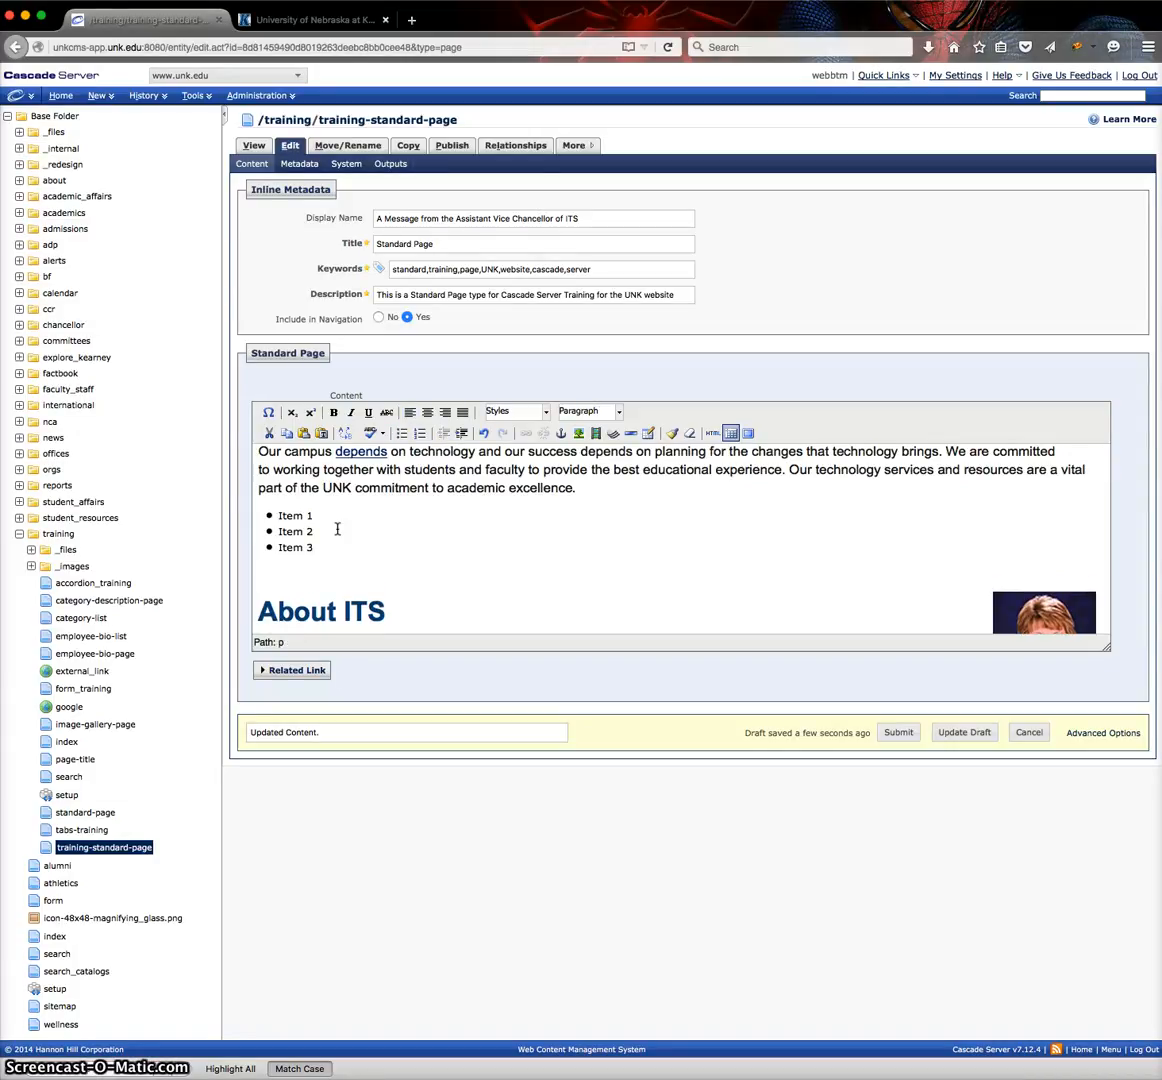
Try converting the three bulleted items to a numbered list and turn the numbering off again.
{"action": "left_click_drag", "start_coordinate": [327, 549], "coordinate": [277, 510]}
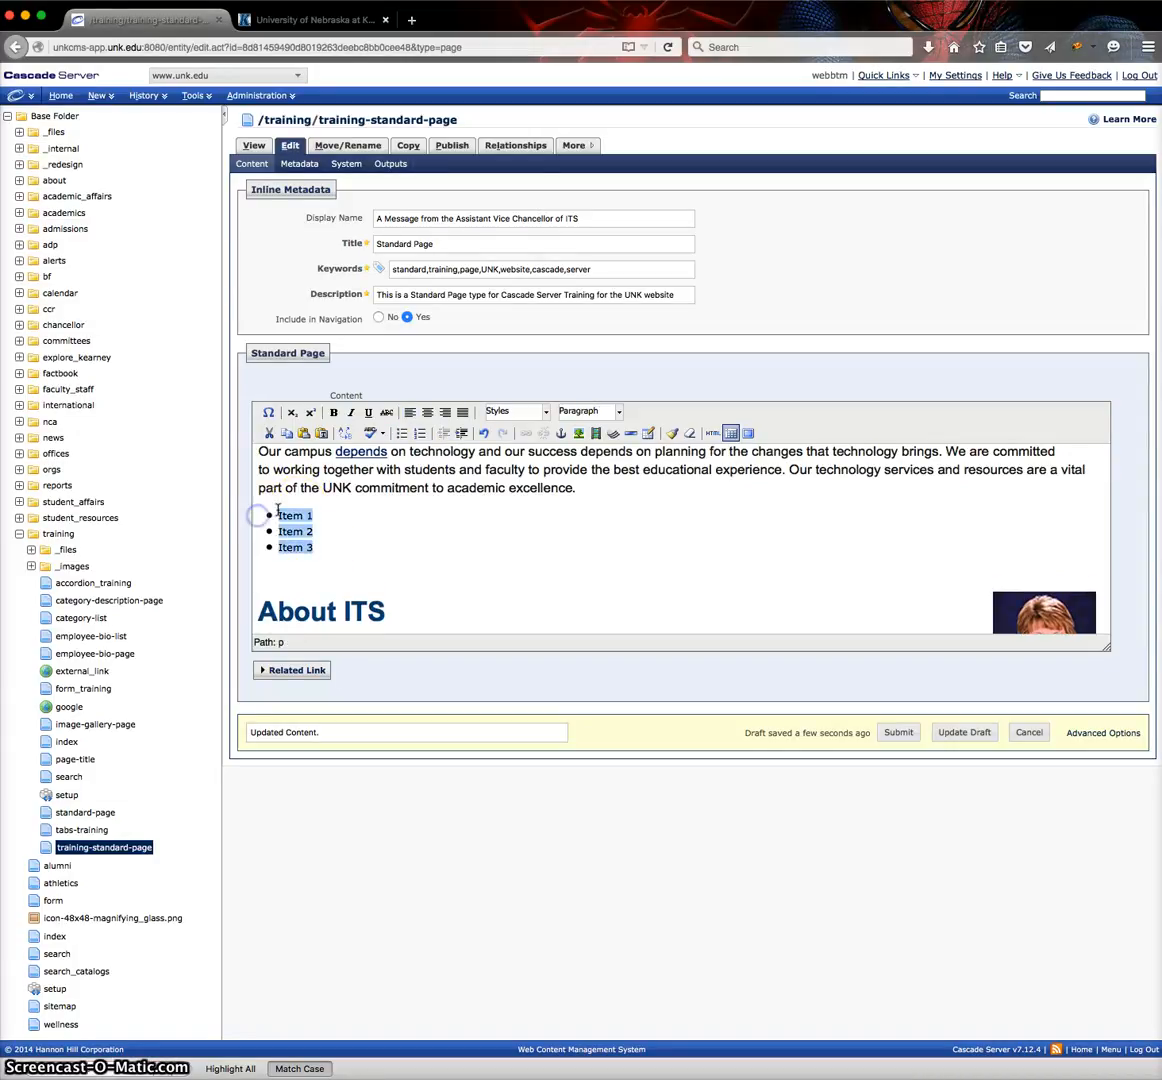
{"action": "left_click", "coordinate": [419, 433]}
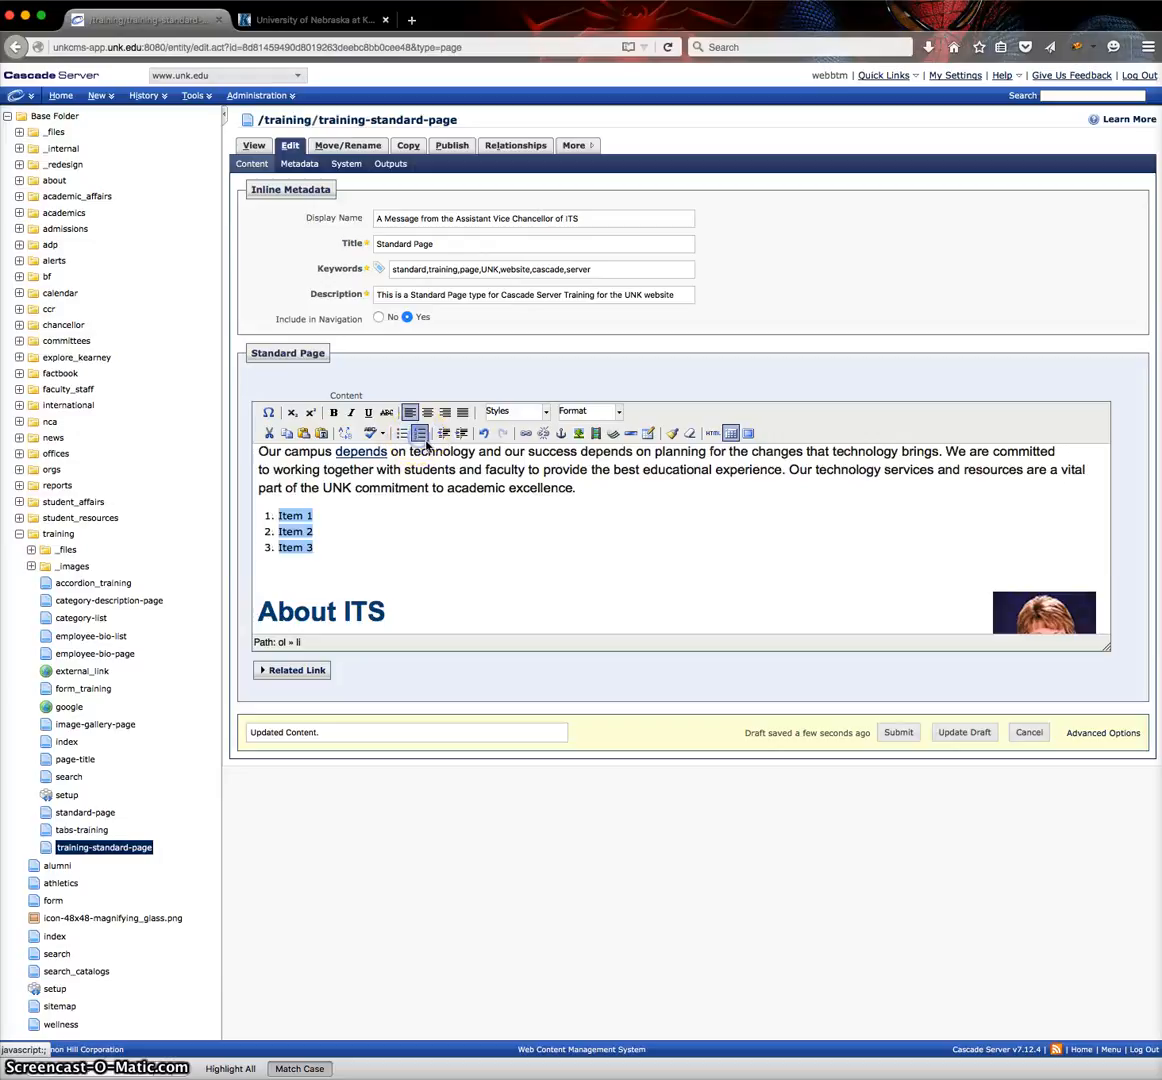
{"action": "left_click", "coordinate": [420, 436]}
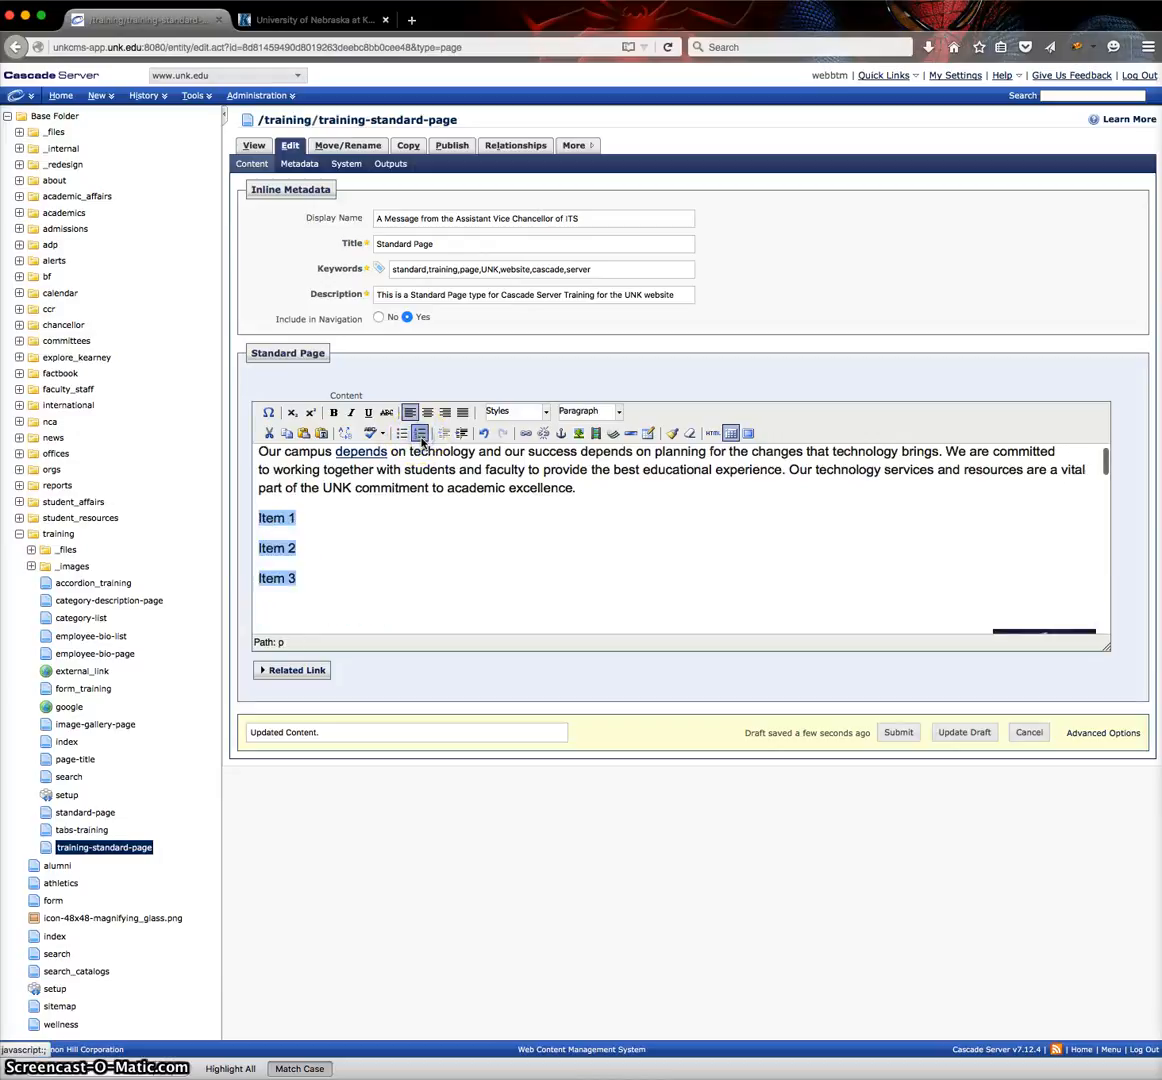
Format the Item 1, Item 2 and Item 3 lines as a bulleted list and place the cursor below it.
{"action": "left_click", "coordinate": [321, 579]}
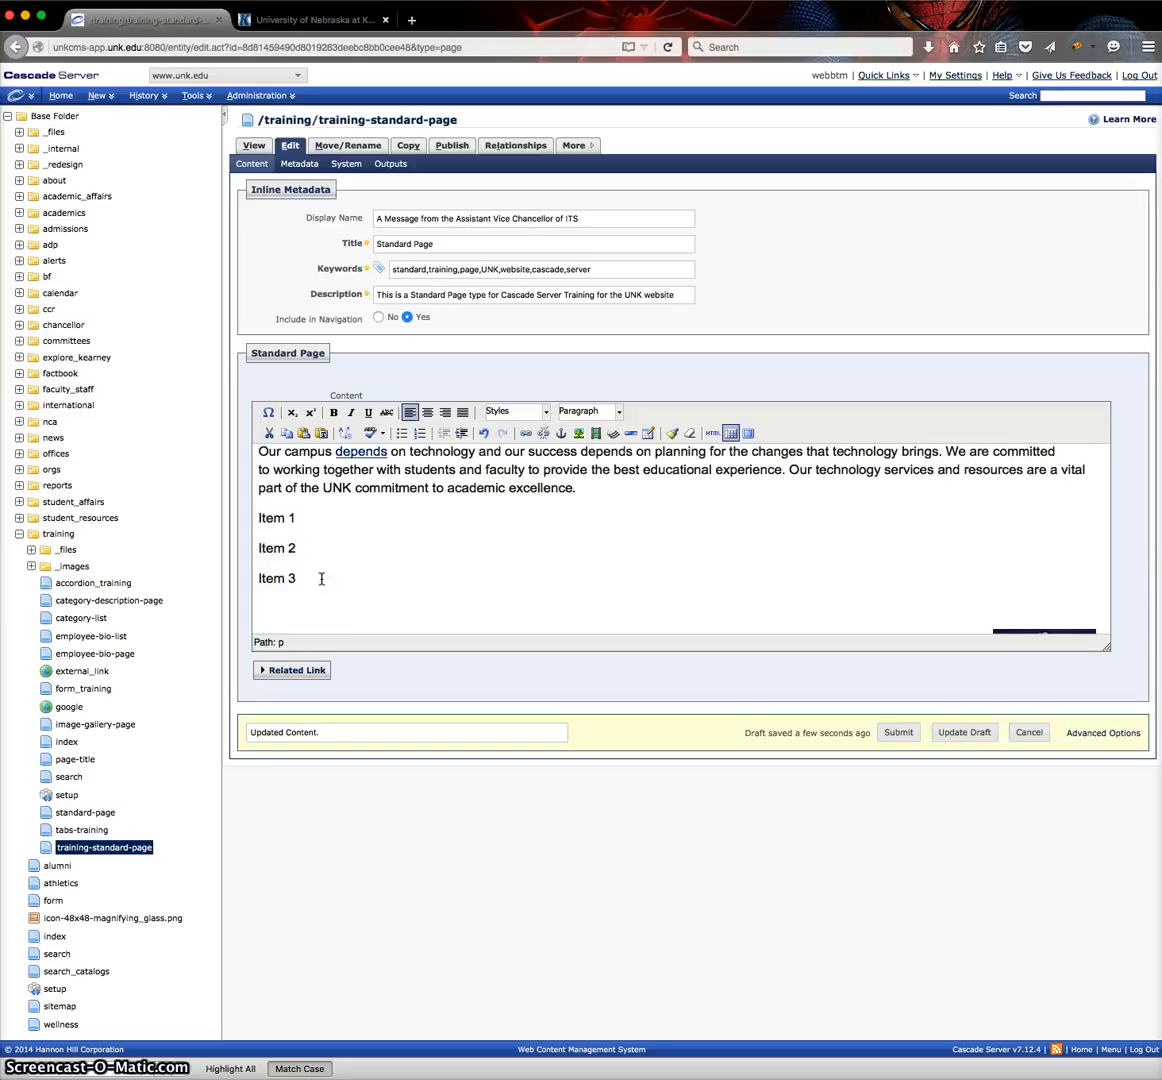
{"action": "left_click_drag", "start_coordinate": [321, 579], "coordinate": [233, 518]}
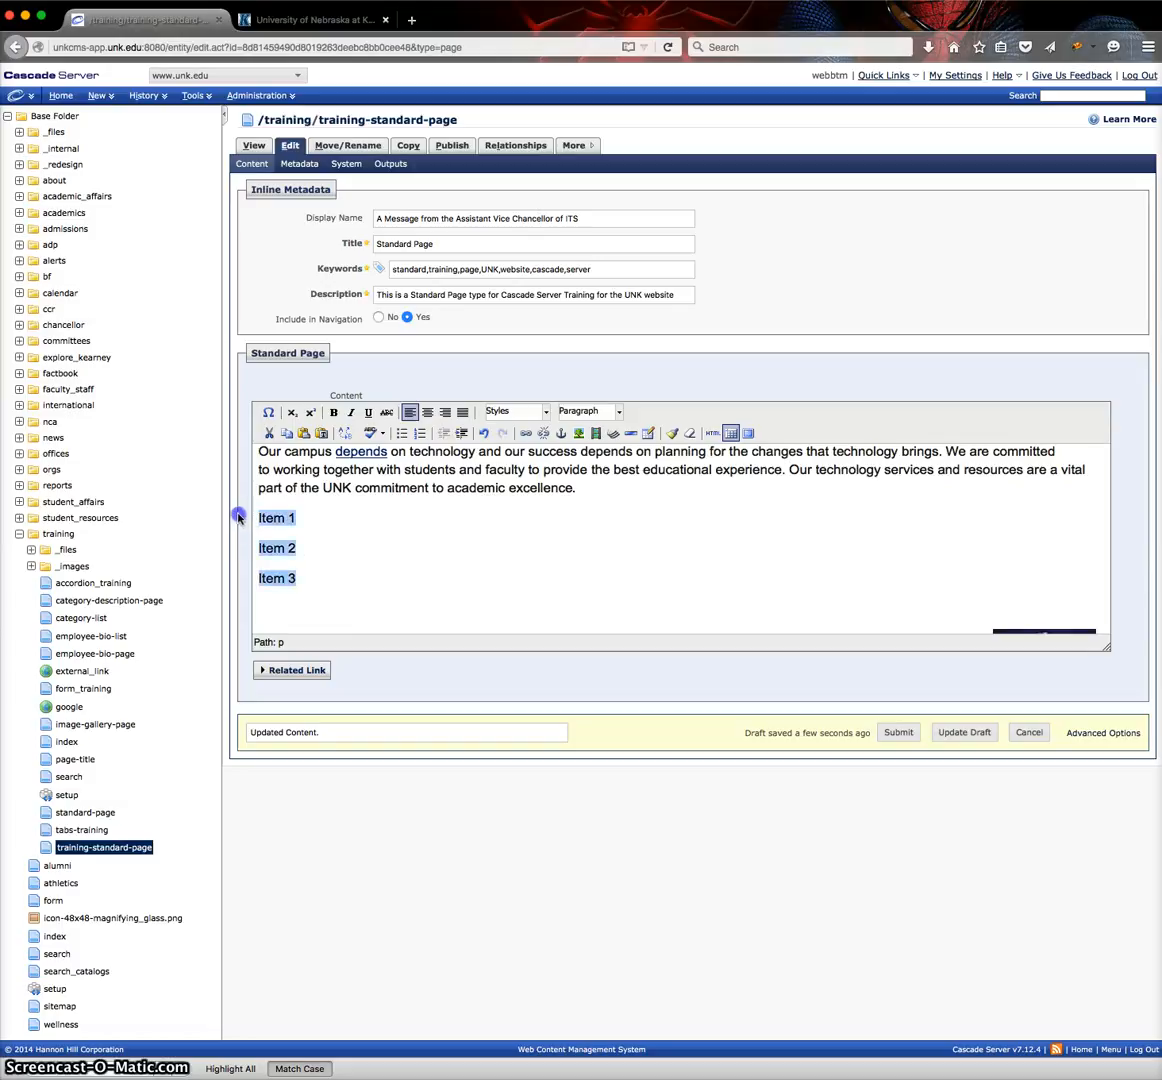
{"action": "left_click", "coordinate": [402, 434]}
{"action": "left_click", "coordinate": [289, 572]}
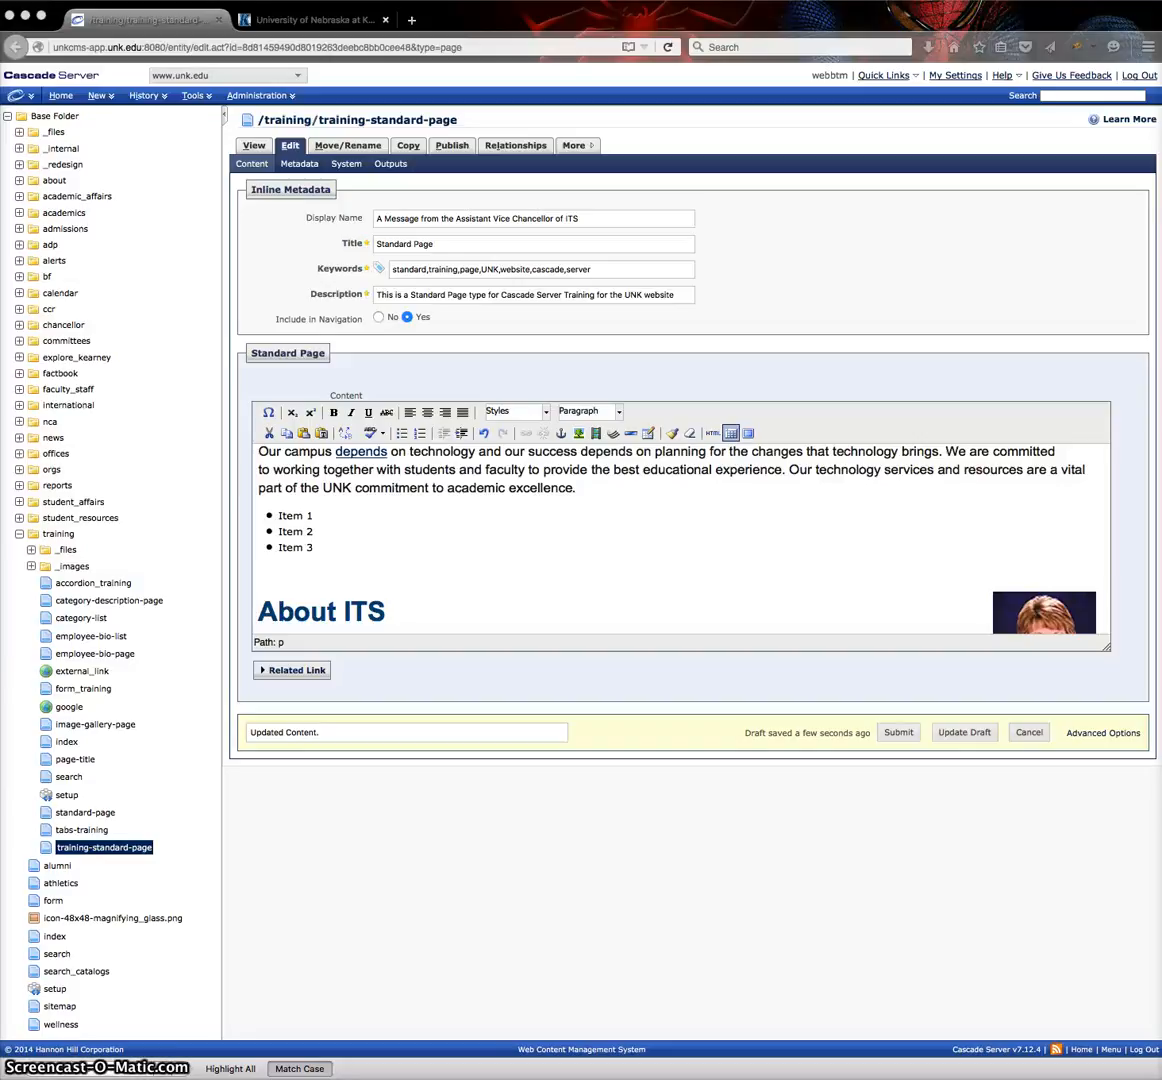
{"action": "left_click", "coordinate": [522, 414]}
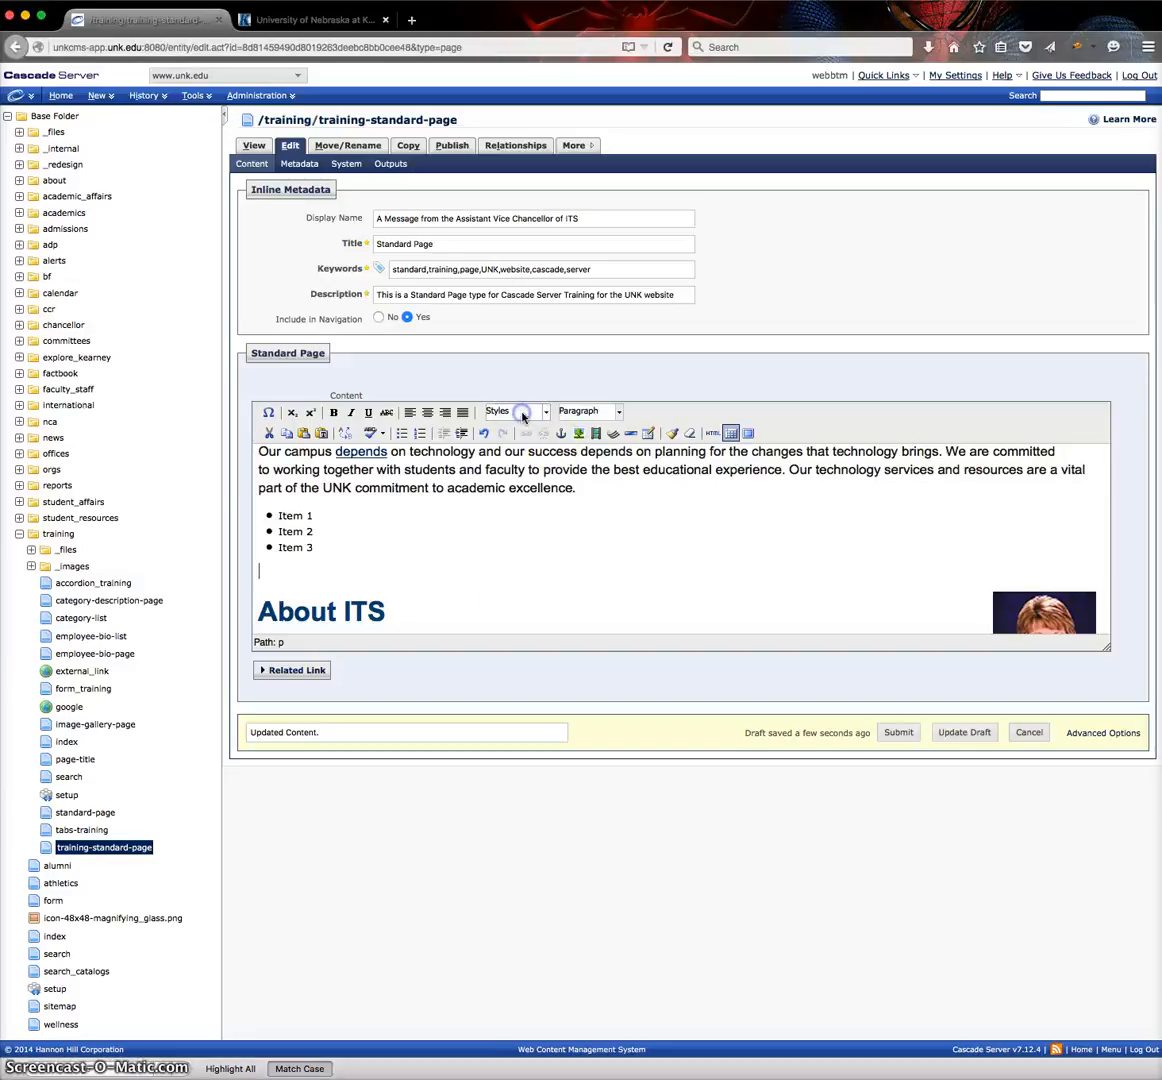
{"action": "left_click", "coordinate": [545, 411]}
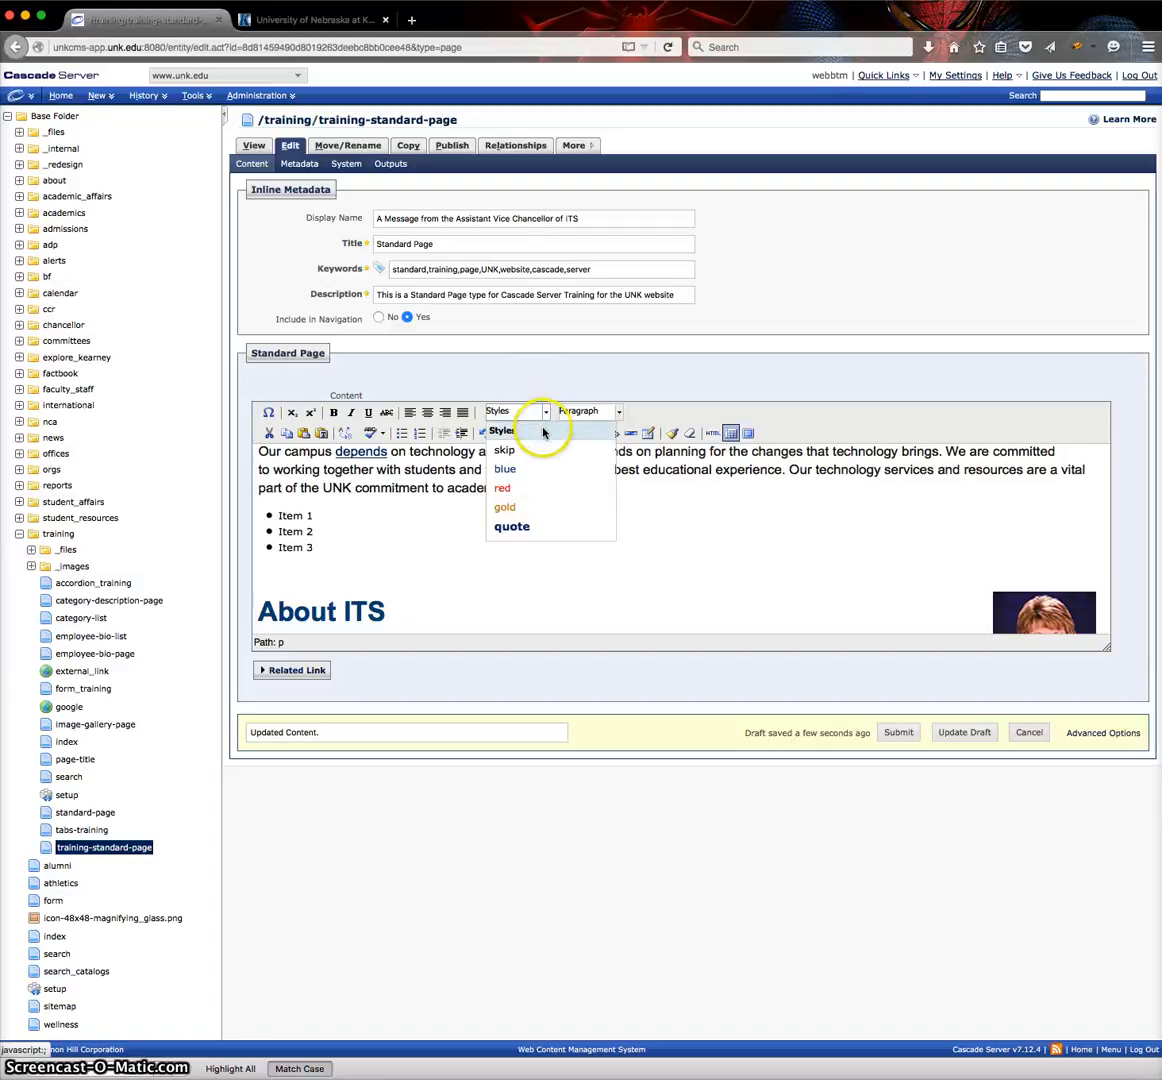
{"action": "left_click", "coordinate": [414, 533]}
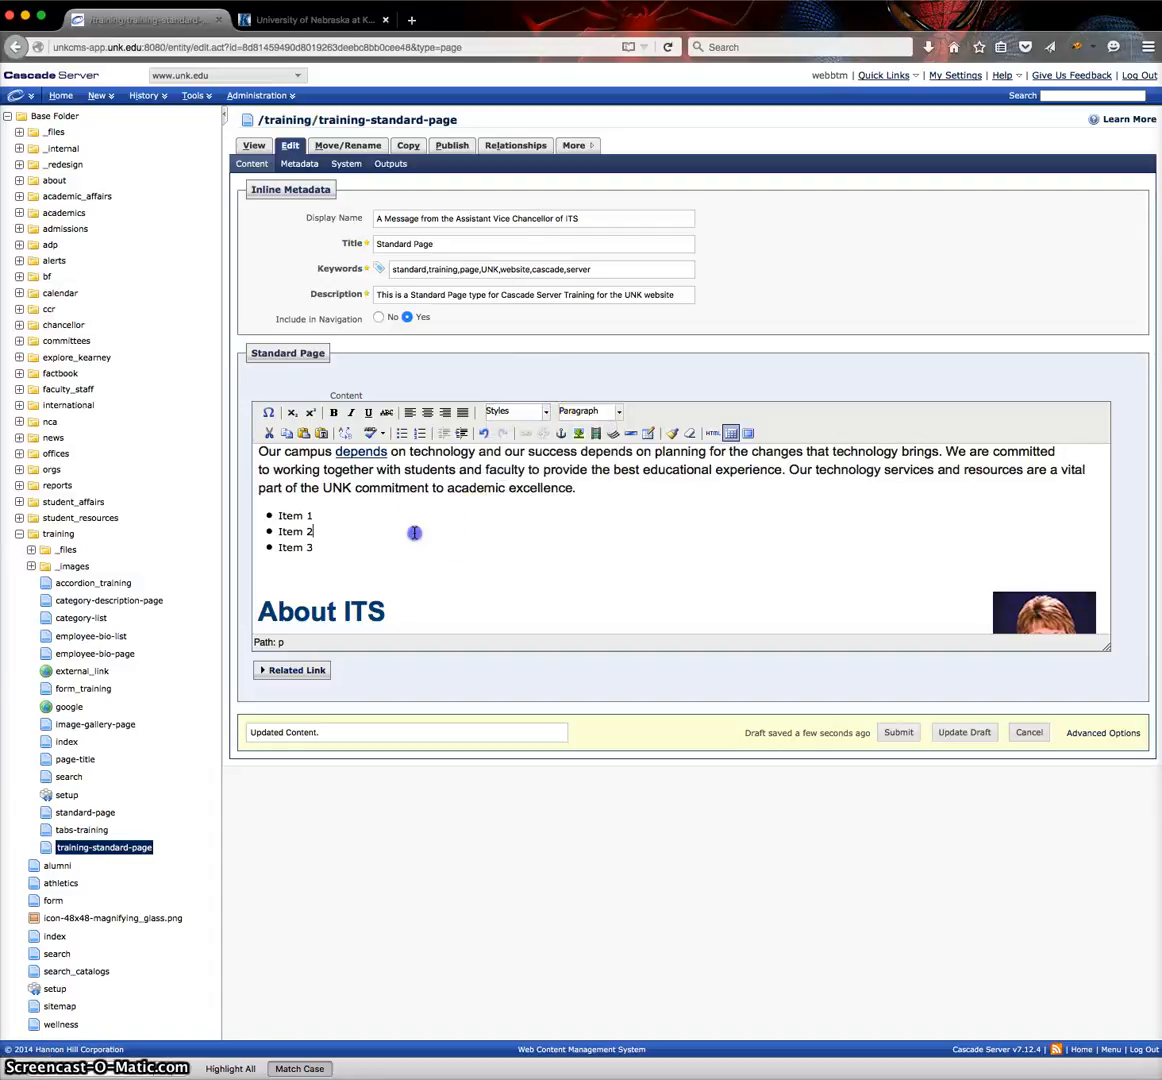
Apply the gold style to the "Item 3" bullet.
{"action": "scroll", "coordinate": [354, 574], "scroll_direction": "down", "scroll_amount": 1}
{"action": "left_click", "coordinate": [305, 541]}
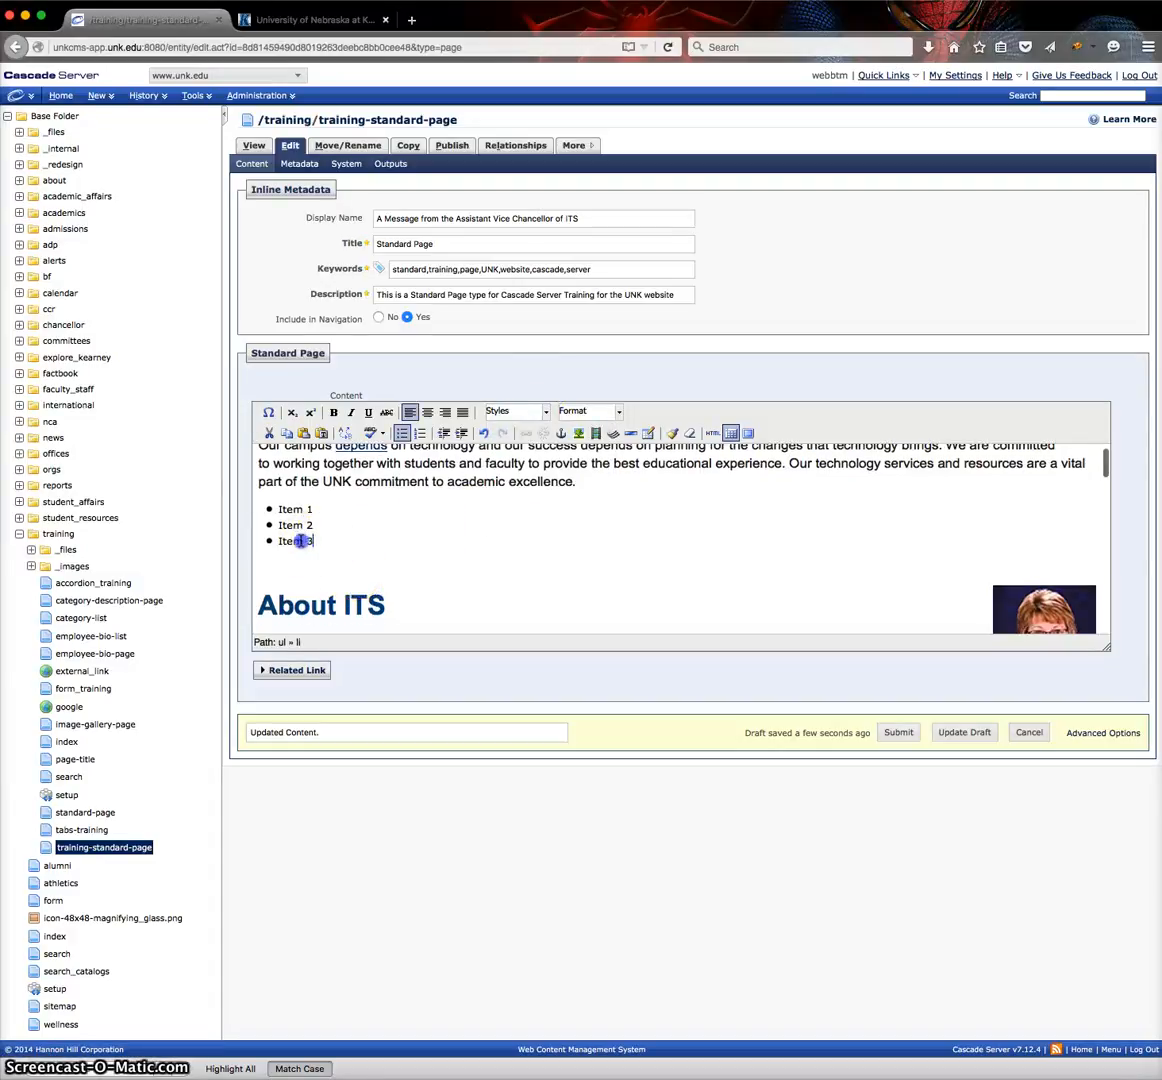
{"action": "triple_click", "coordinate": [300, 541]}
{"action": "left_click", "coordinate": [545, 411]}
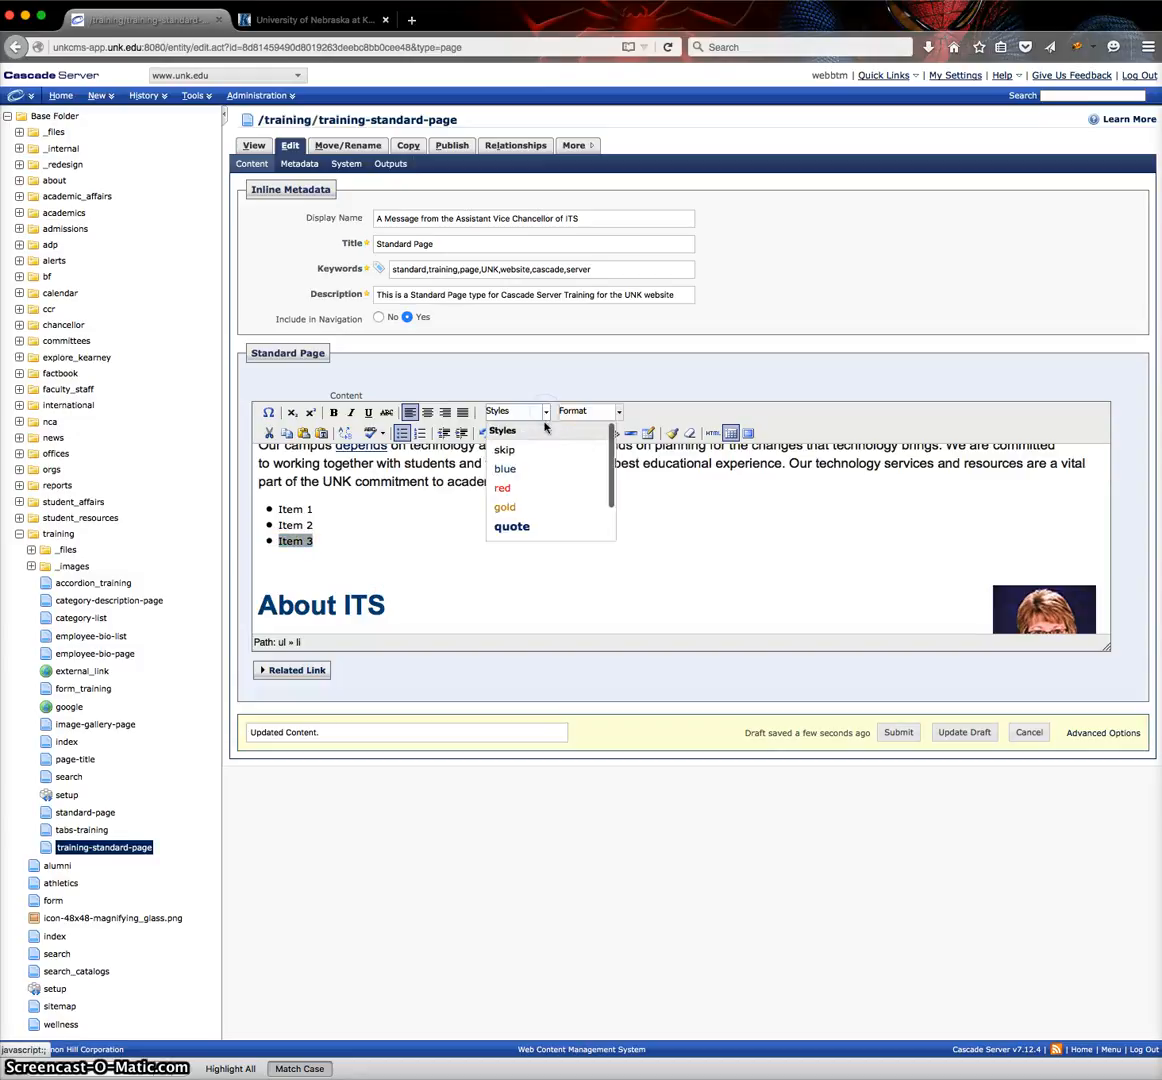
{"action": "left_click", "coordinate": [512, 507]}
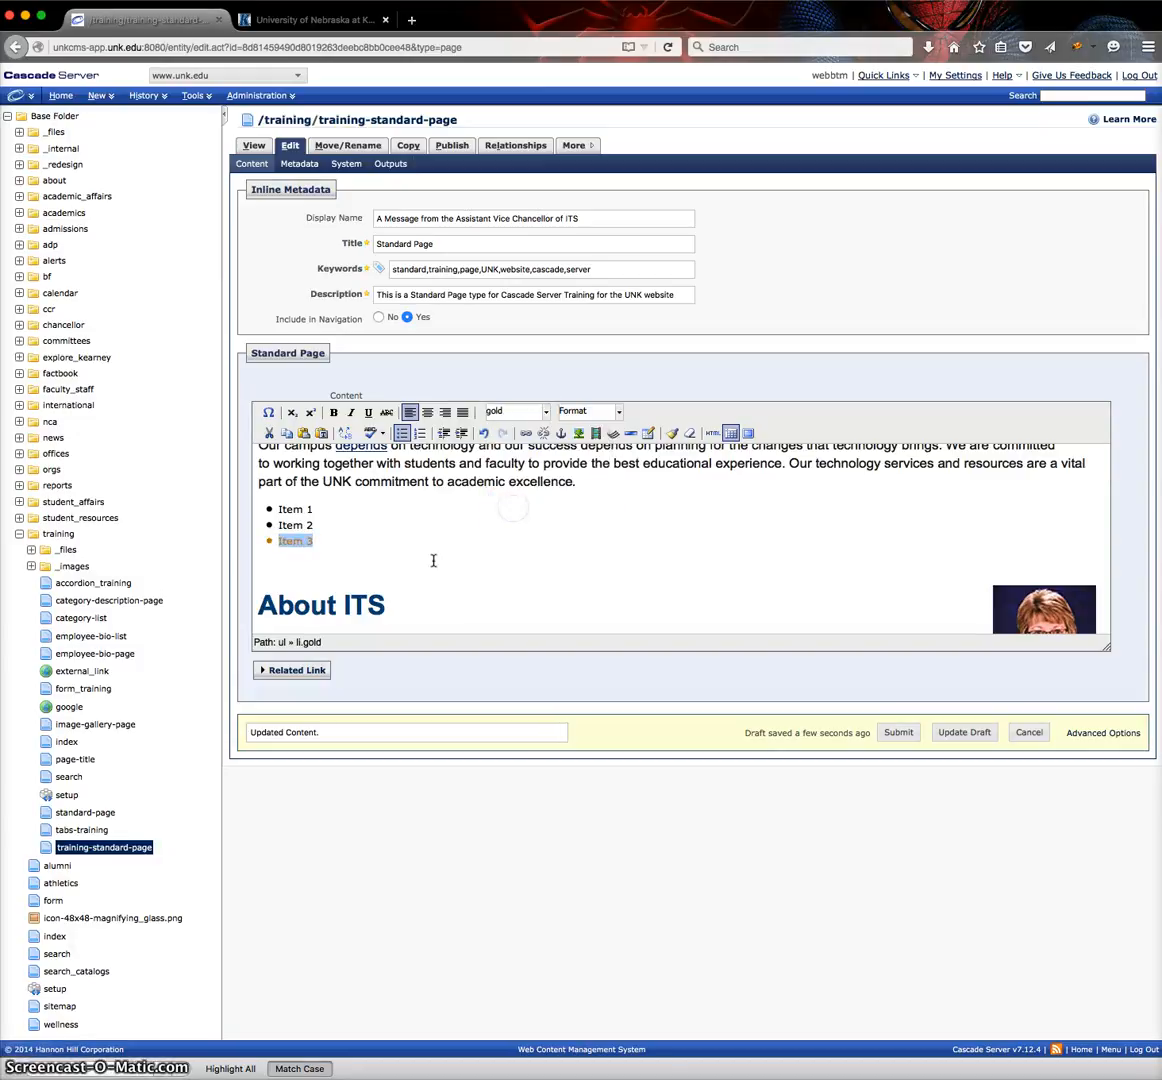
{"action": "left_click", "coordinate": [381, 553]}
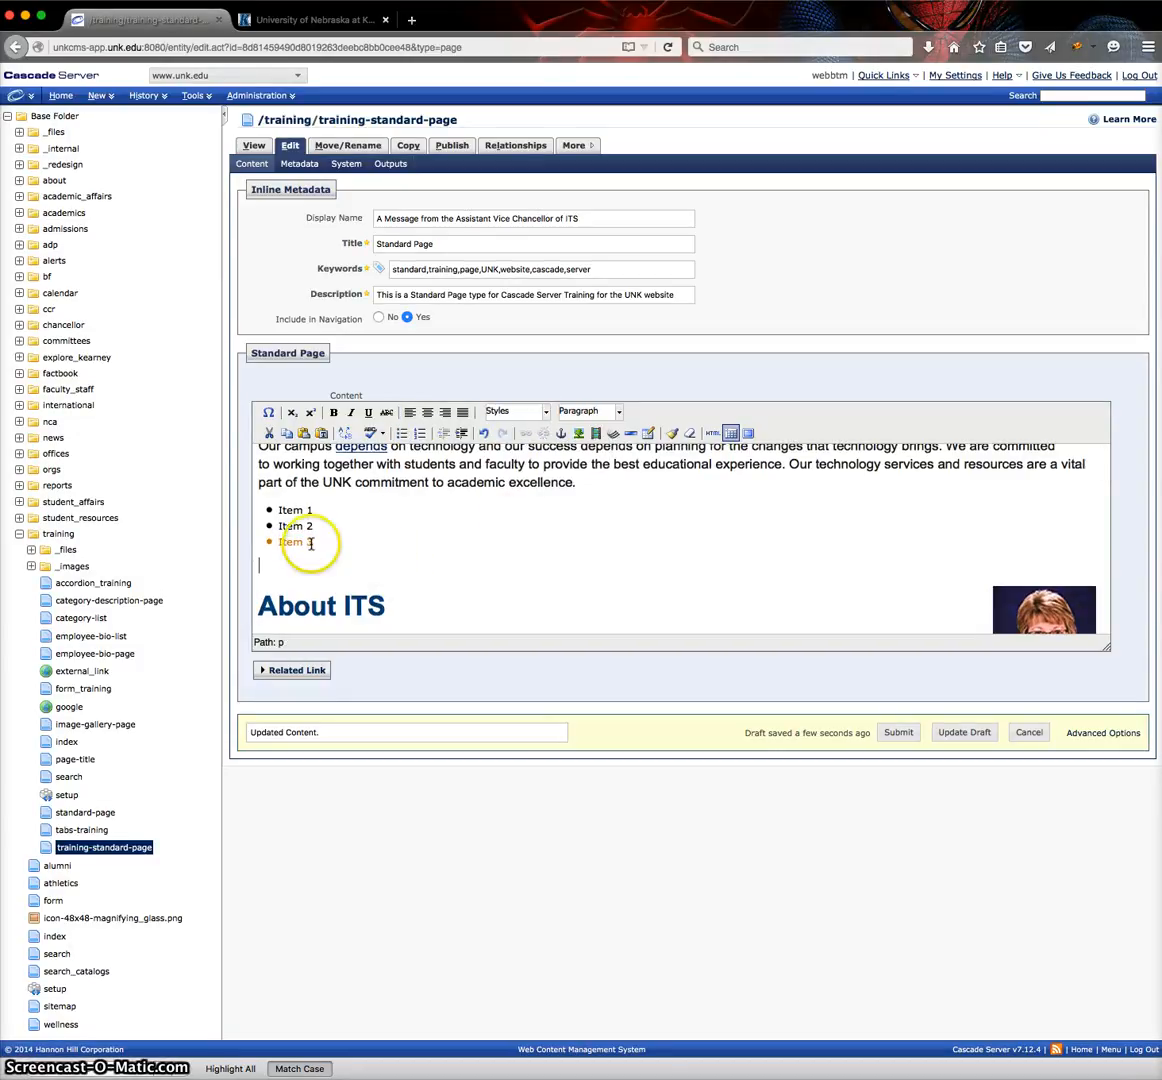
Remove the gold style from the "Item 3" bullet and leave the cursor at the end of that bullet.
{"action": "left_click_drag", "start_coordinate": [318, 541], "coordinate": [262, 541]}
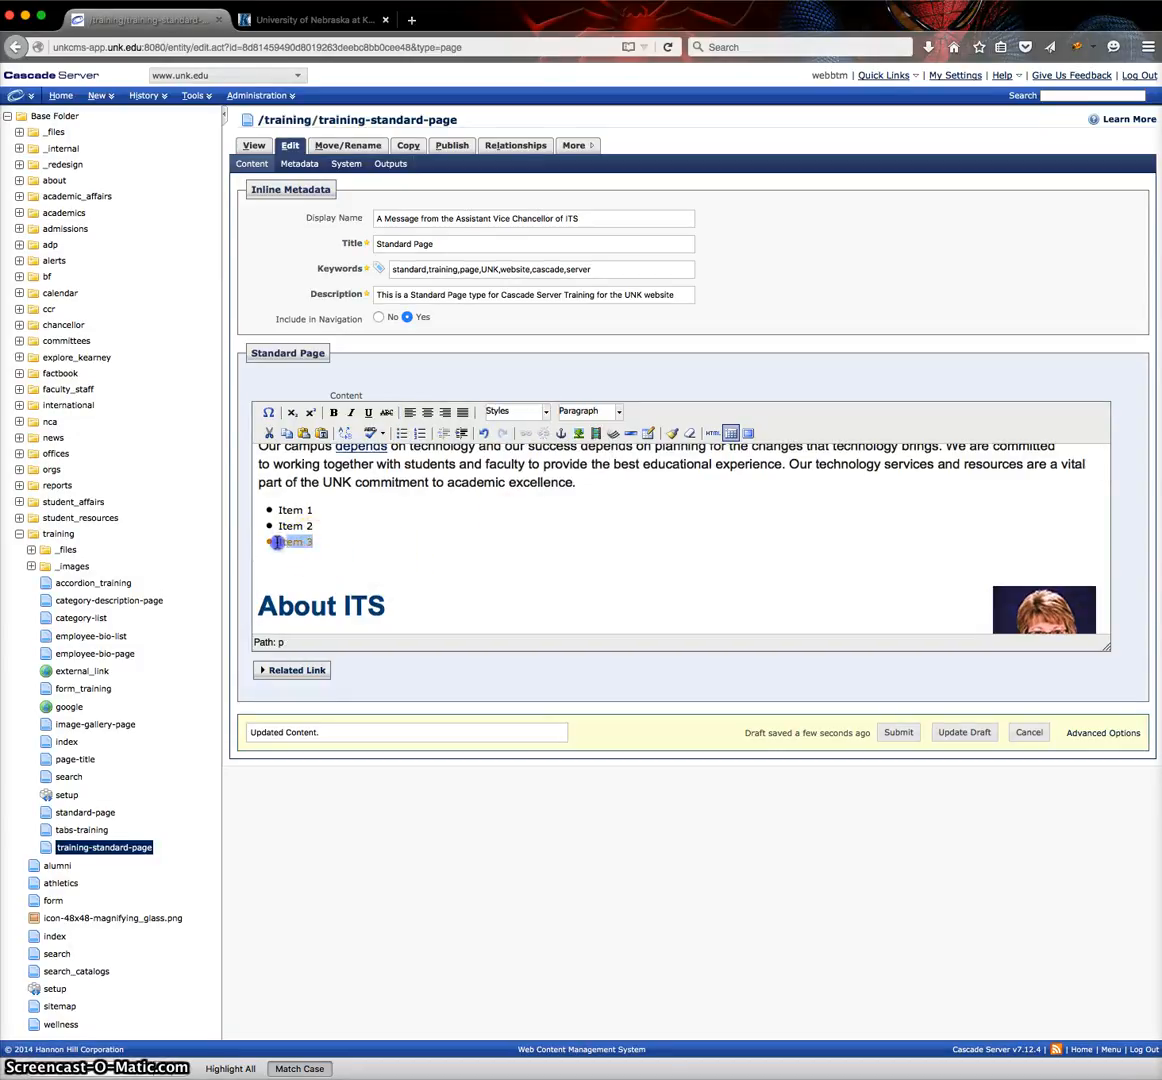
{"action": "left_click", "coordinate": [543, 411]}
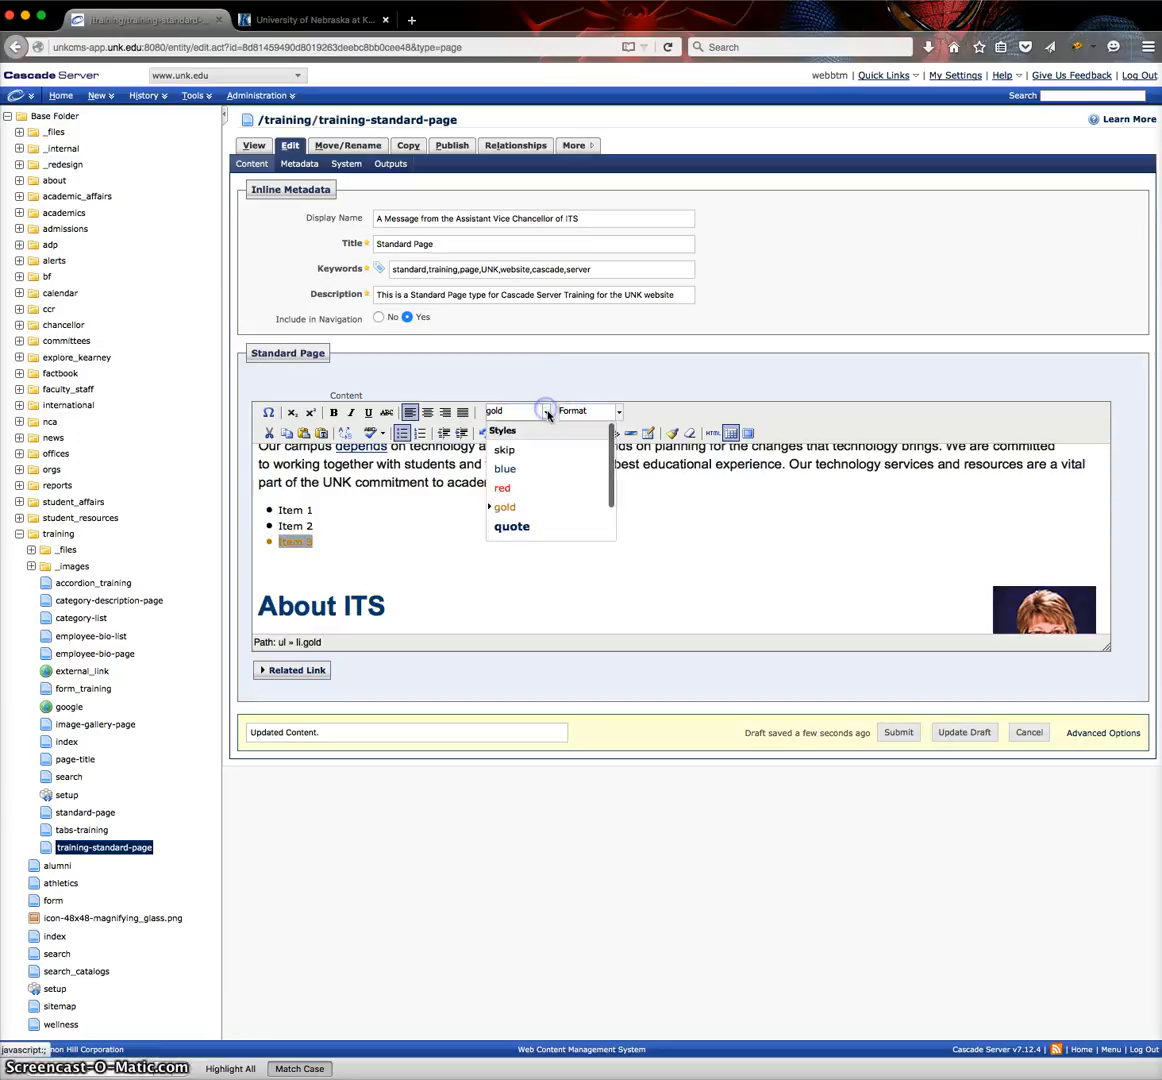
{"action": "left_click", "coordinate": [518, 507]}
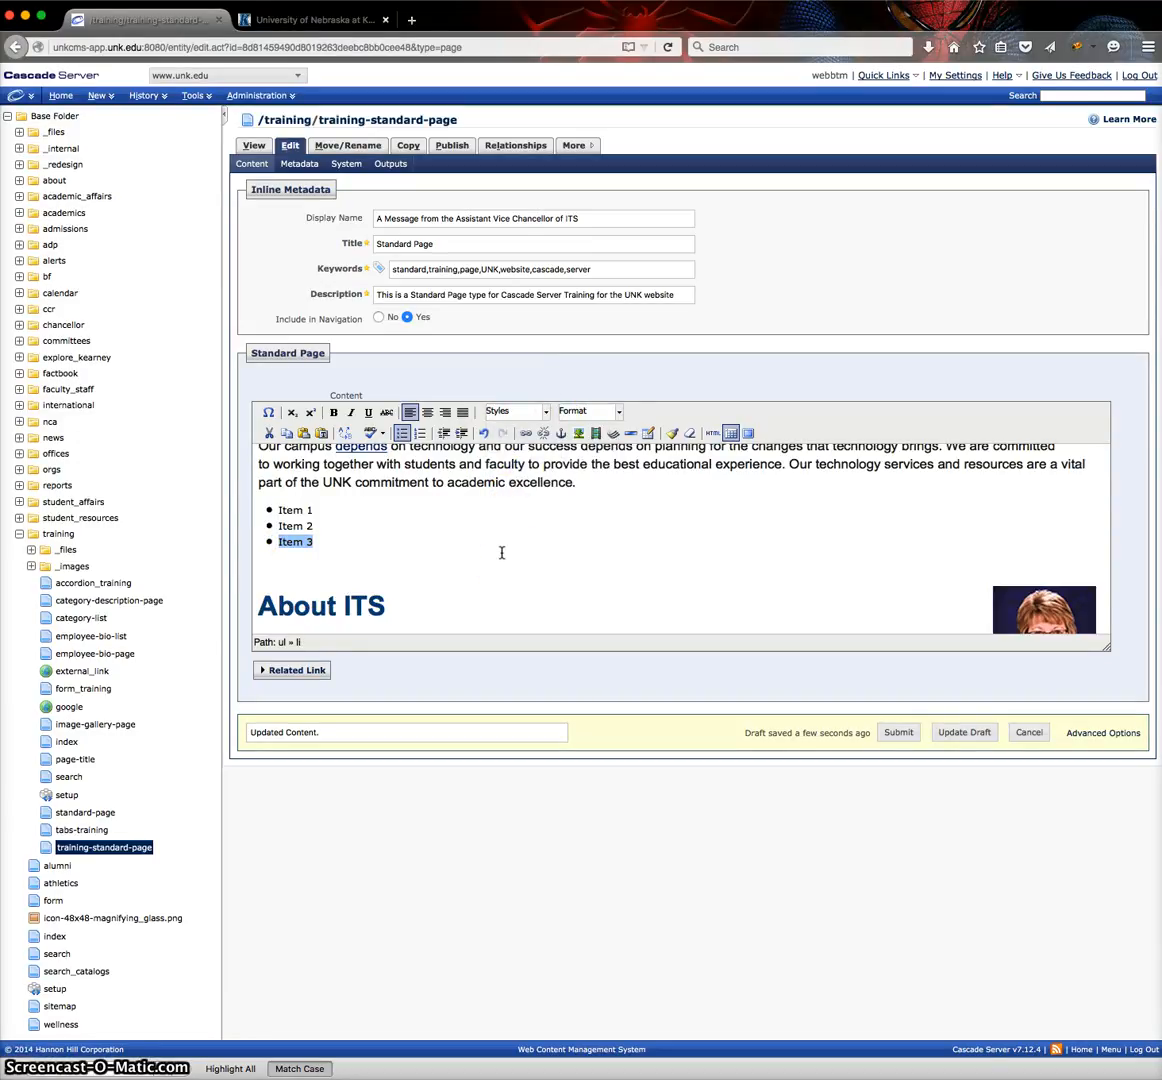
{"action": "left_click", "coordinate": [547, 414]}
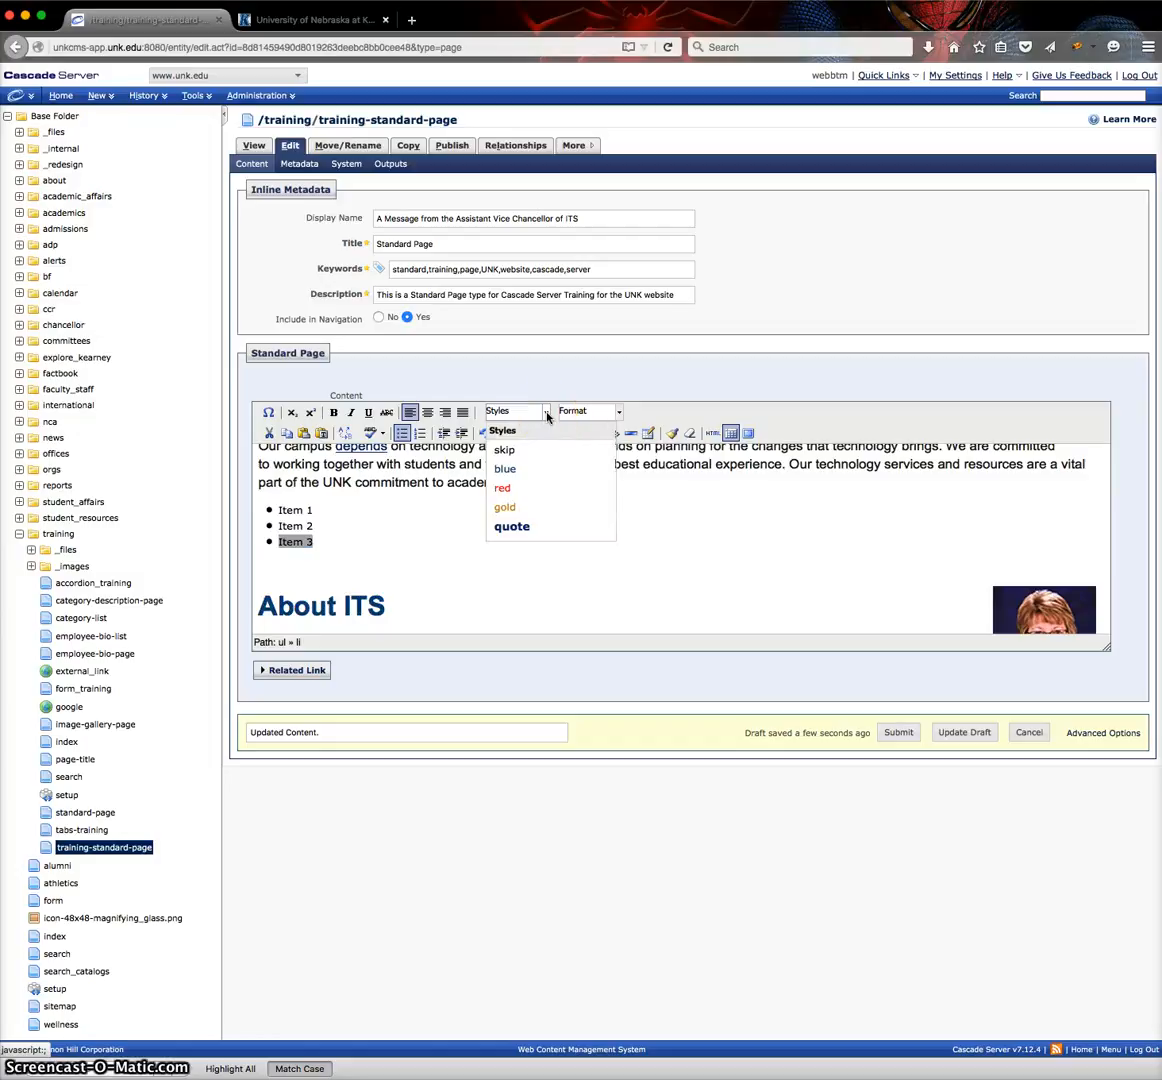
{"action": "left_click", "coordinate": [384, 540]}
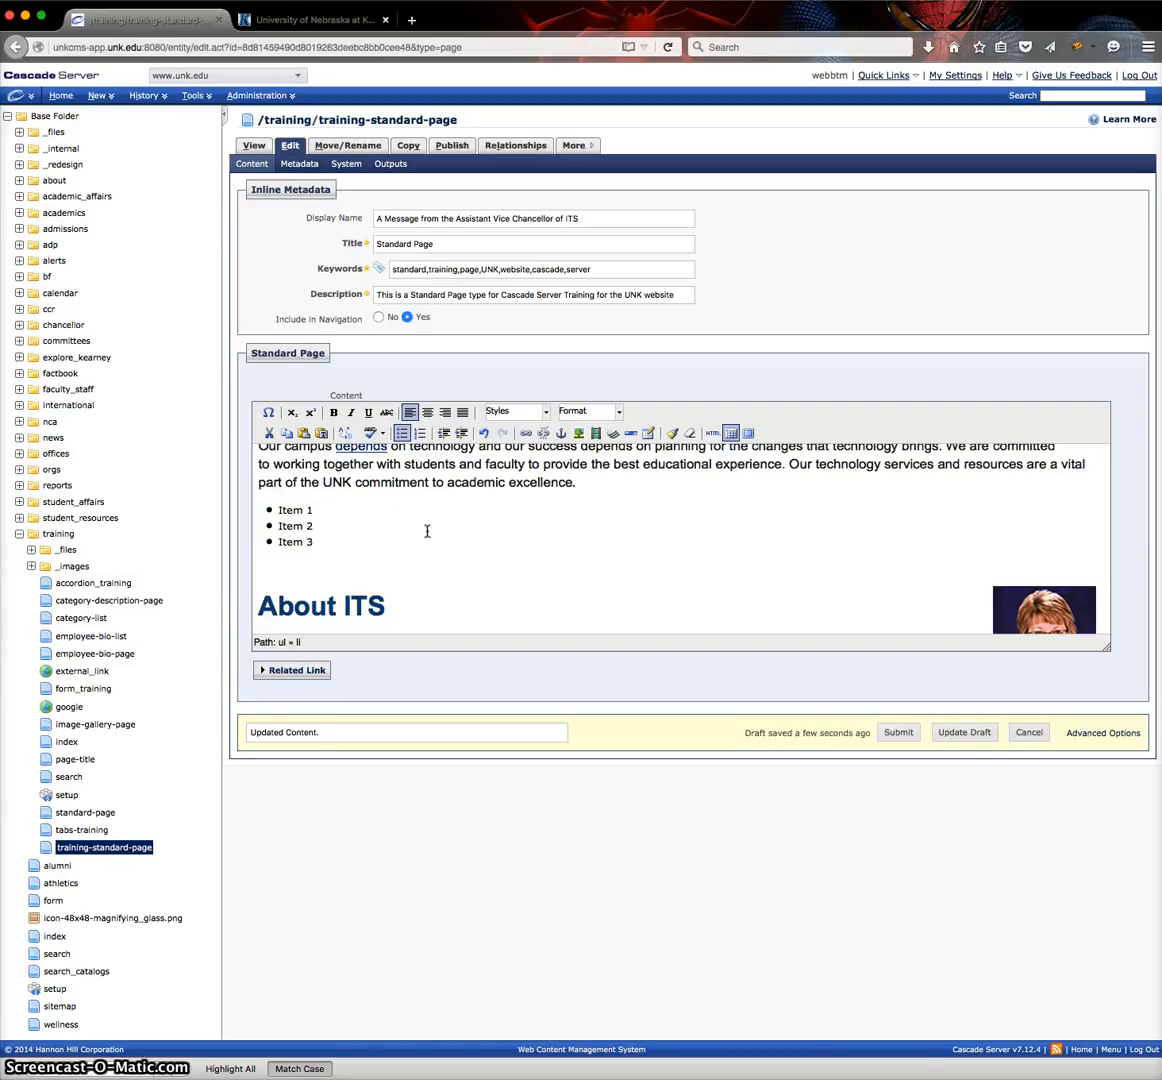
{"action": "left_click", "coordinate": [386, 553]}
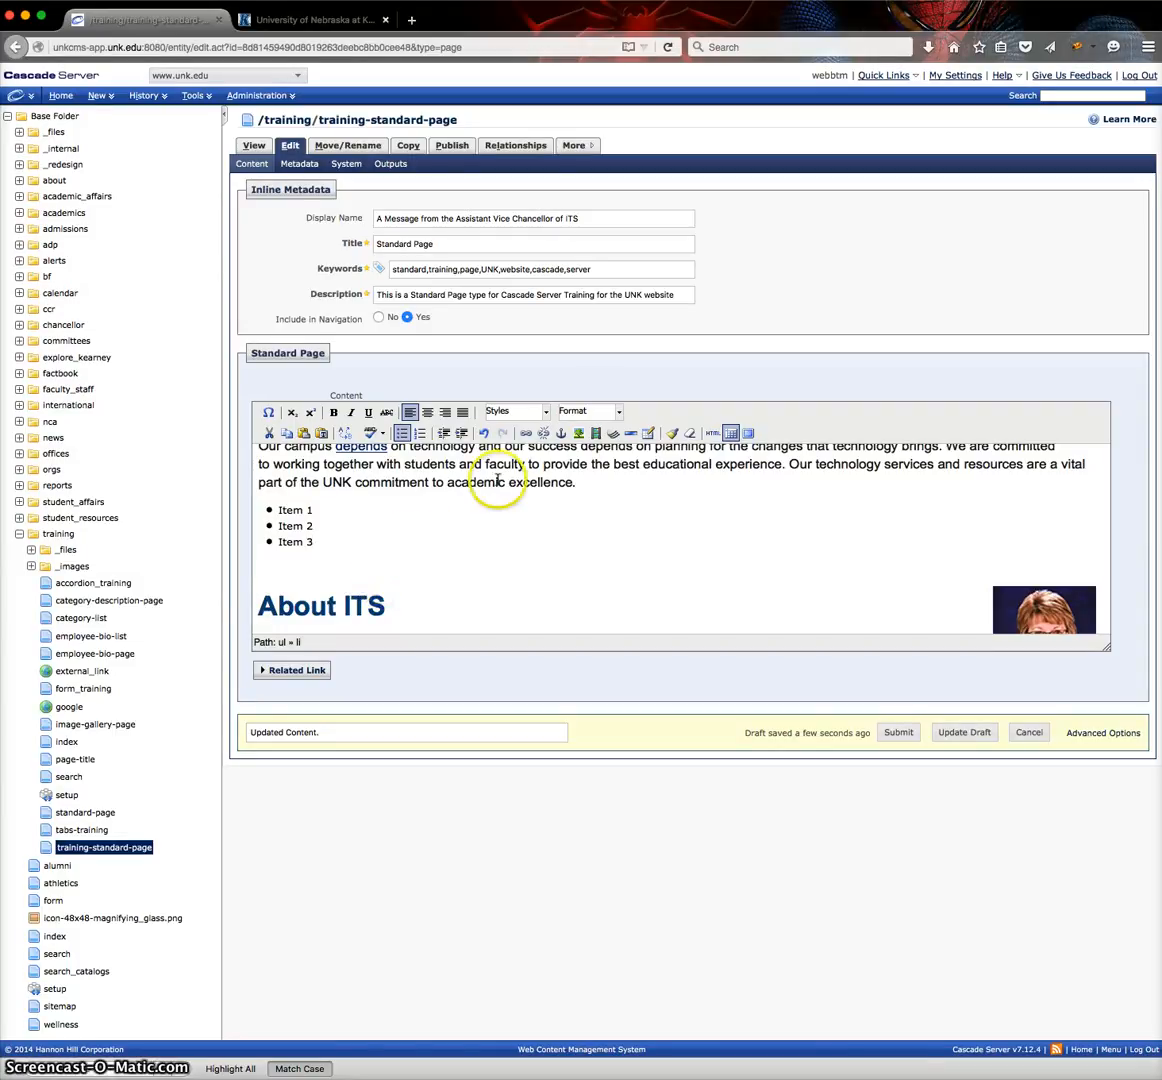
{"action": "left_click", "coordinate": [441, 547]}
Examine the heading formats of the "About ITS" and "Goals" headings below the bulleted list.
{"action": "scroll", "coordinate": [442, 548], "scroll_direction": "up", "scroll_amount": 1}
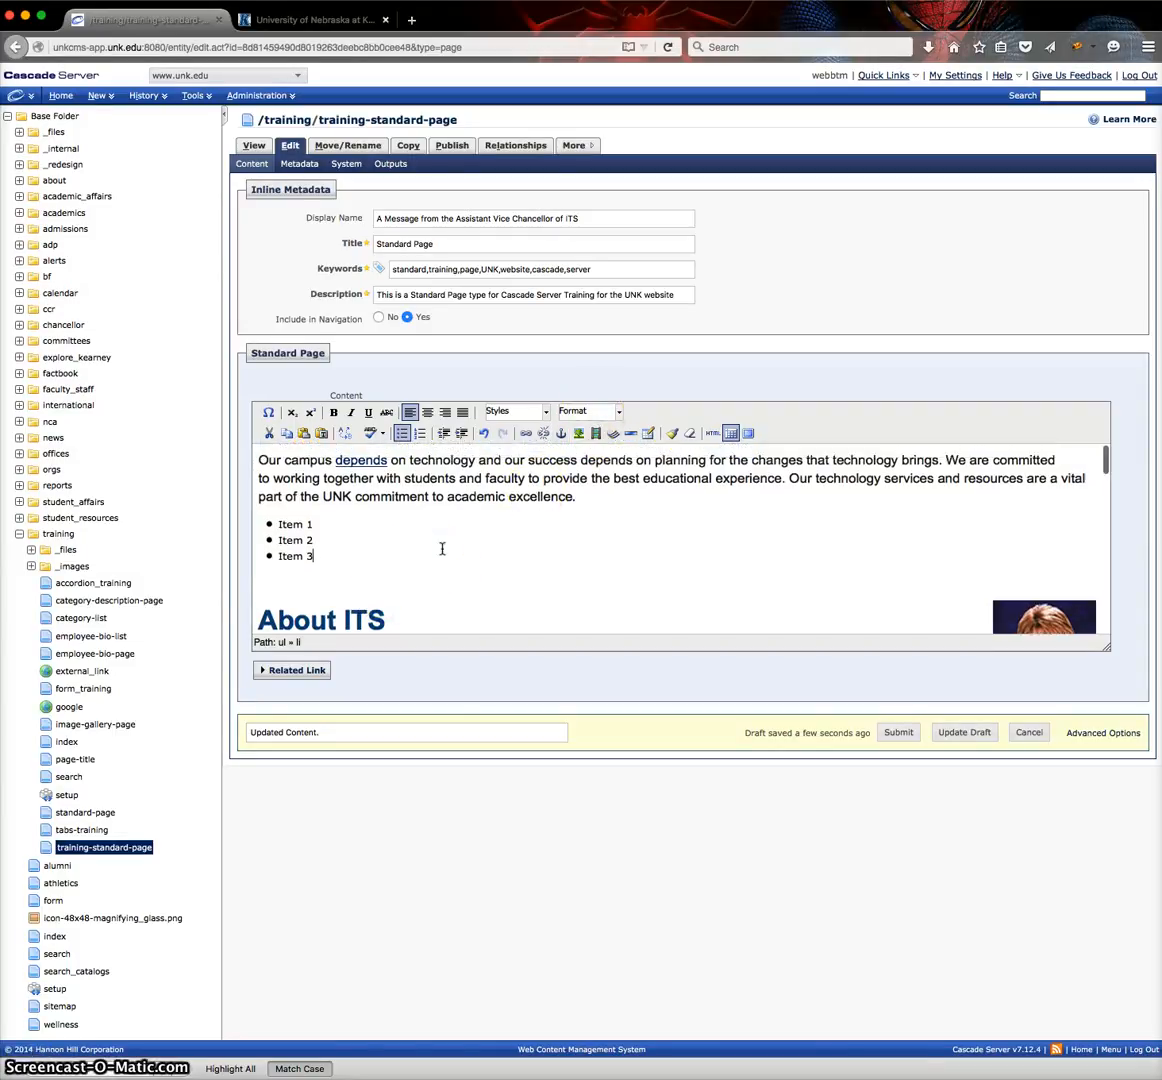
{"action": "scroll", "coordinate": [442, 548], "scroll_direction": "down", "scroll_amount": 3}
{"action": "left_click", "coordinate": [390, 579]}
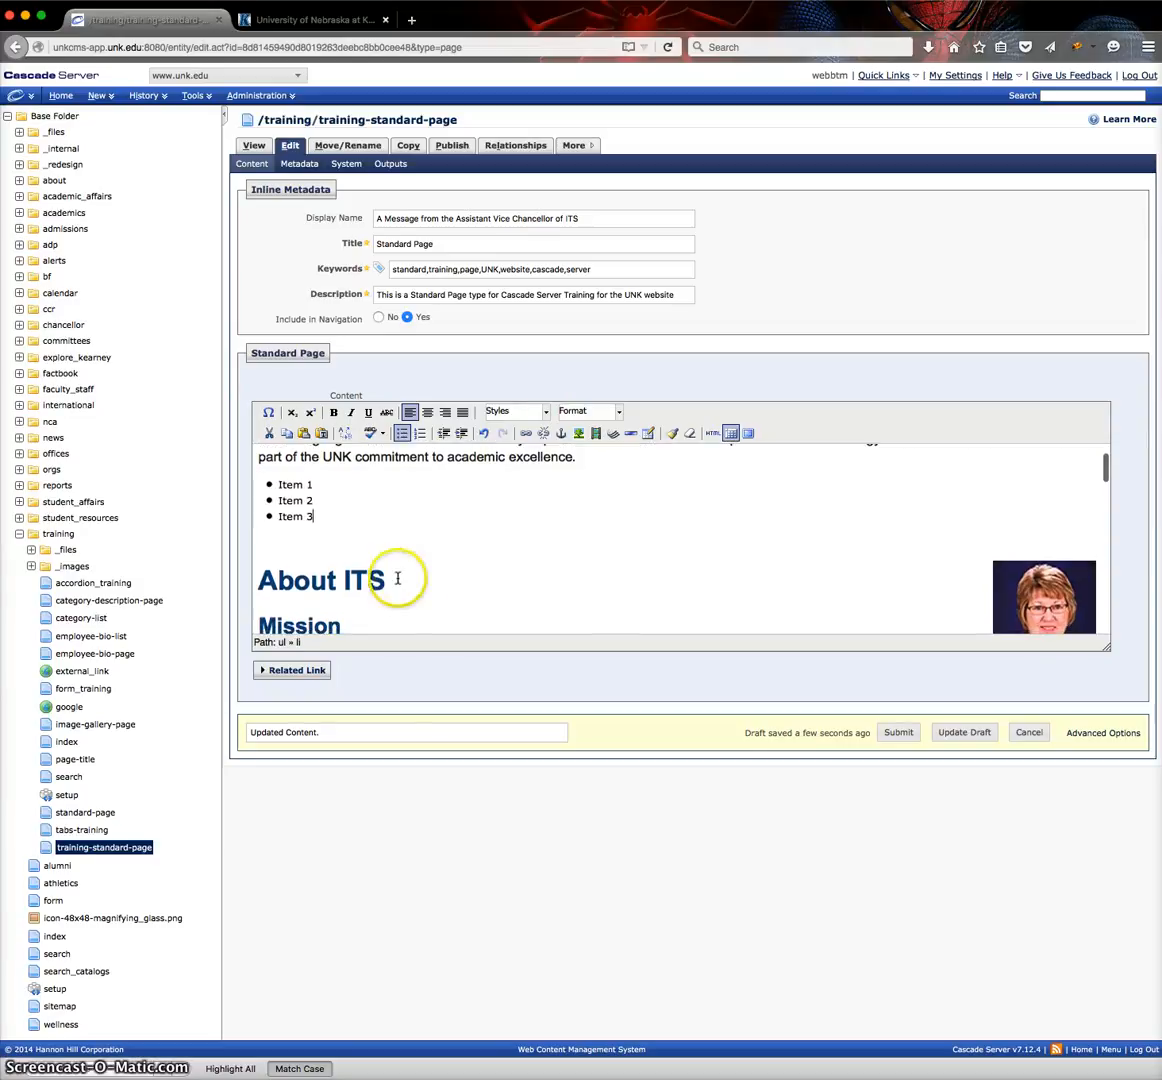
{"action": "left_click_drag", "start_coordinate": [390, 579], "coordinate": [256, 580]}
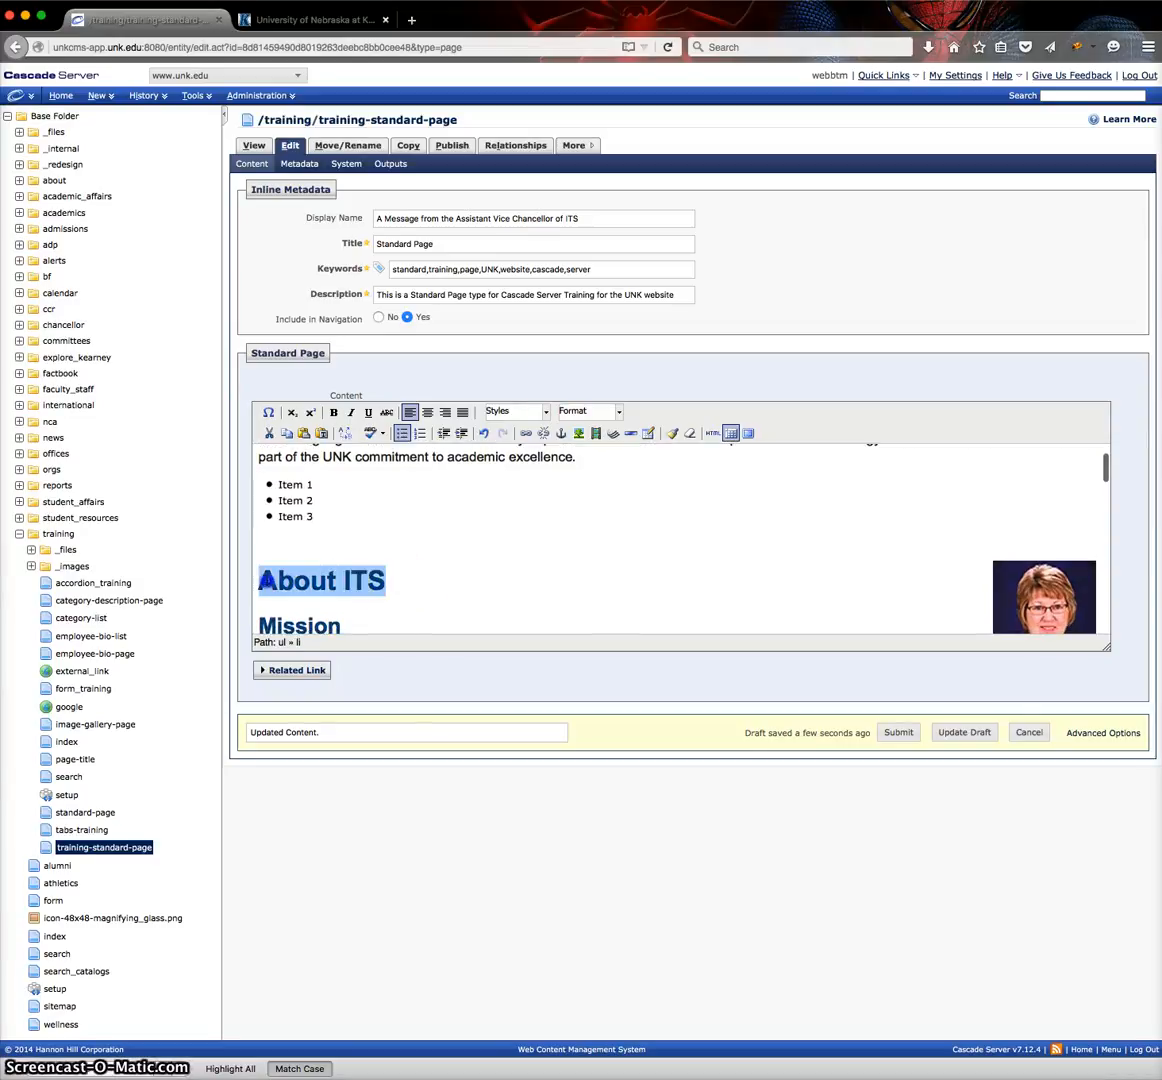
{"action": "scroll", "coordinate": [358, 556], "scroll_direction": "down", "scroll_amount": 3}
{"action": "scroll", "coordinate": [358, 556], "scroll_direction": "down", "scroll_amount": 3}
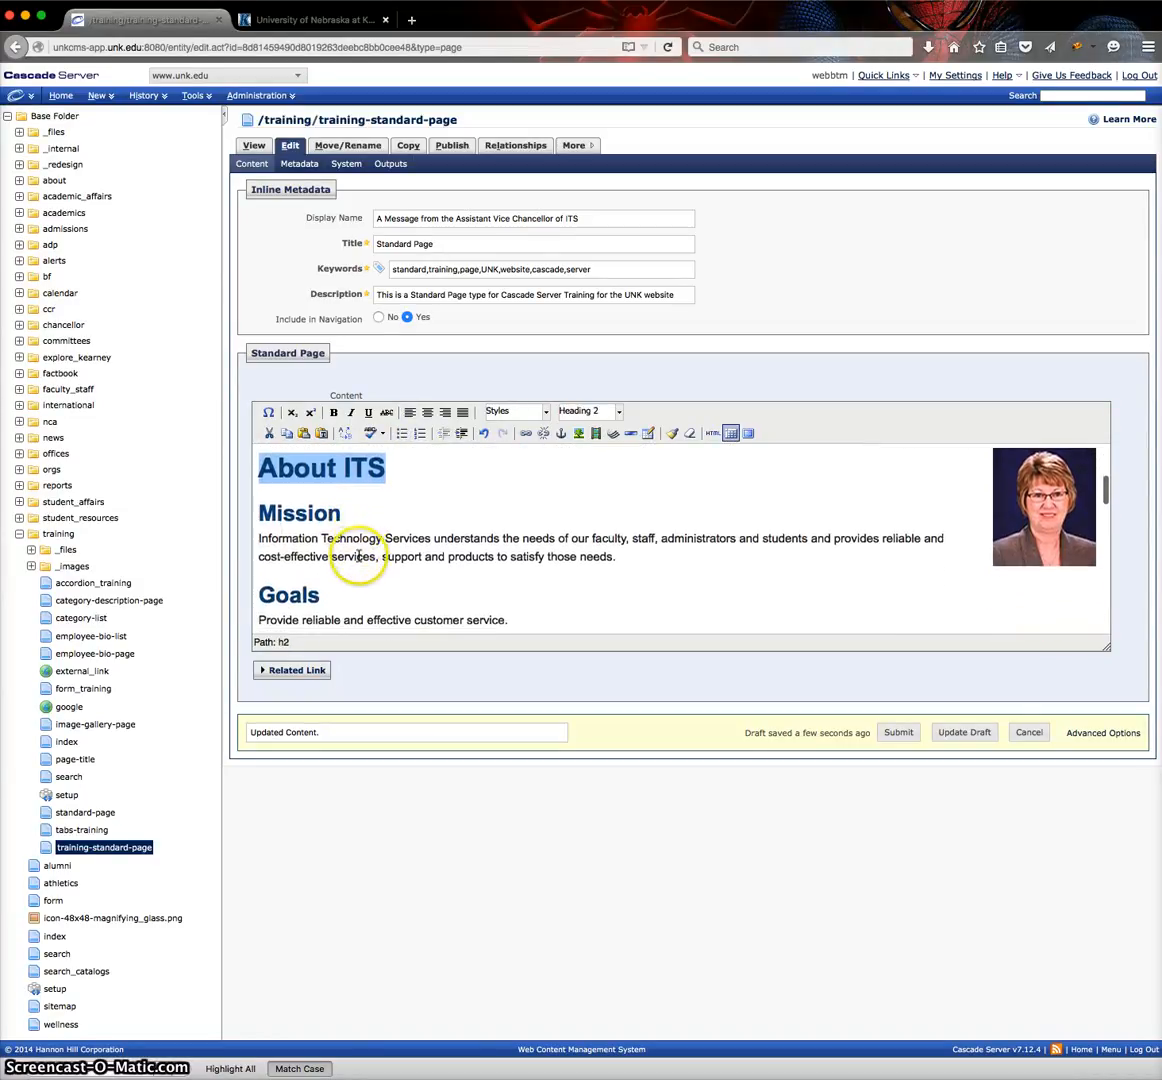
{"action": "left_click", "coordinate": [321, 478]}
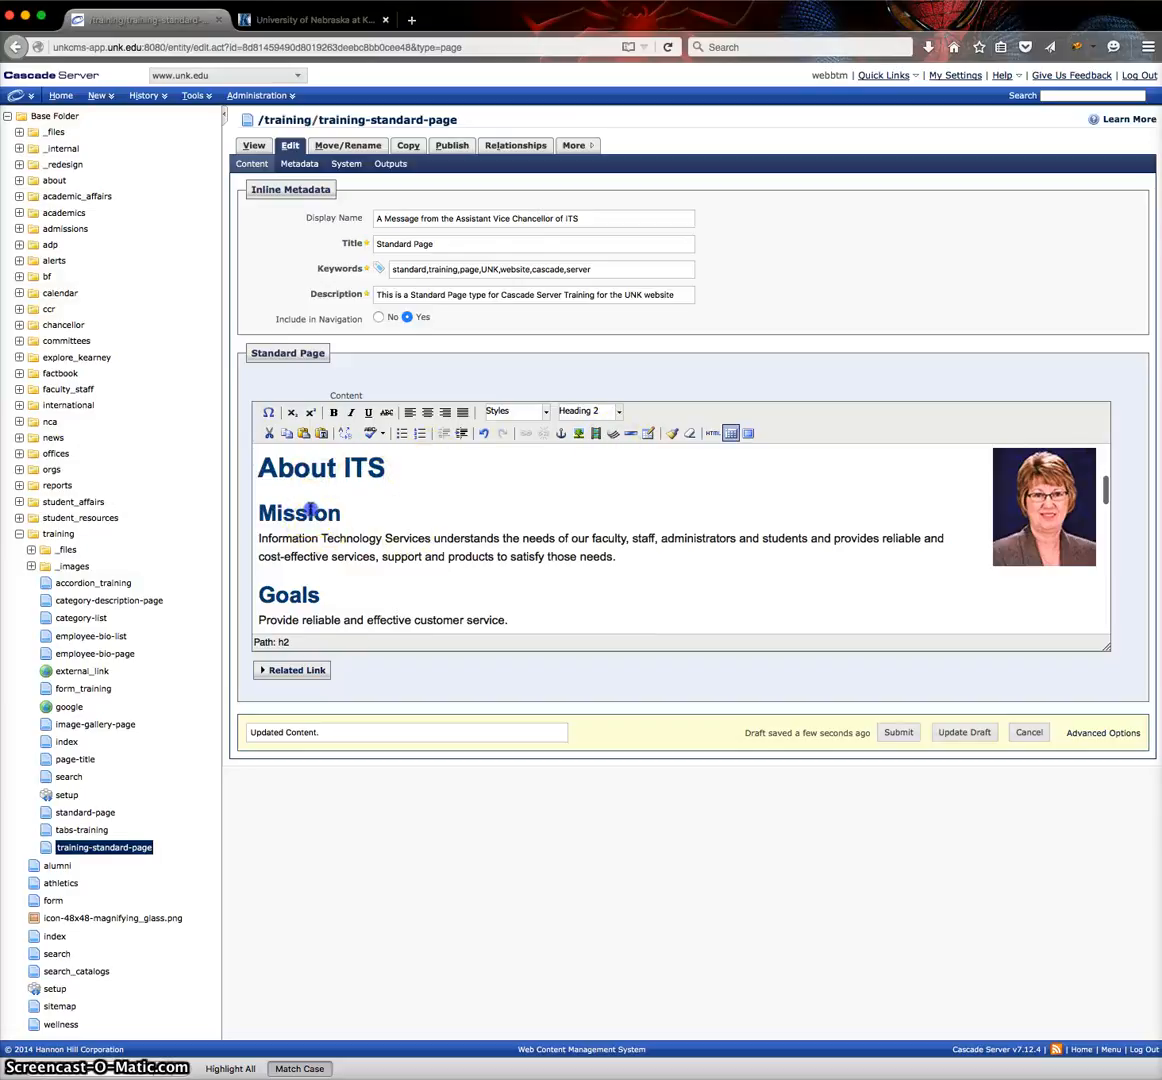
{"action": "left_click", "coordinate": [289, 597]}
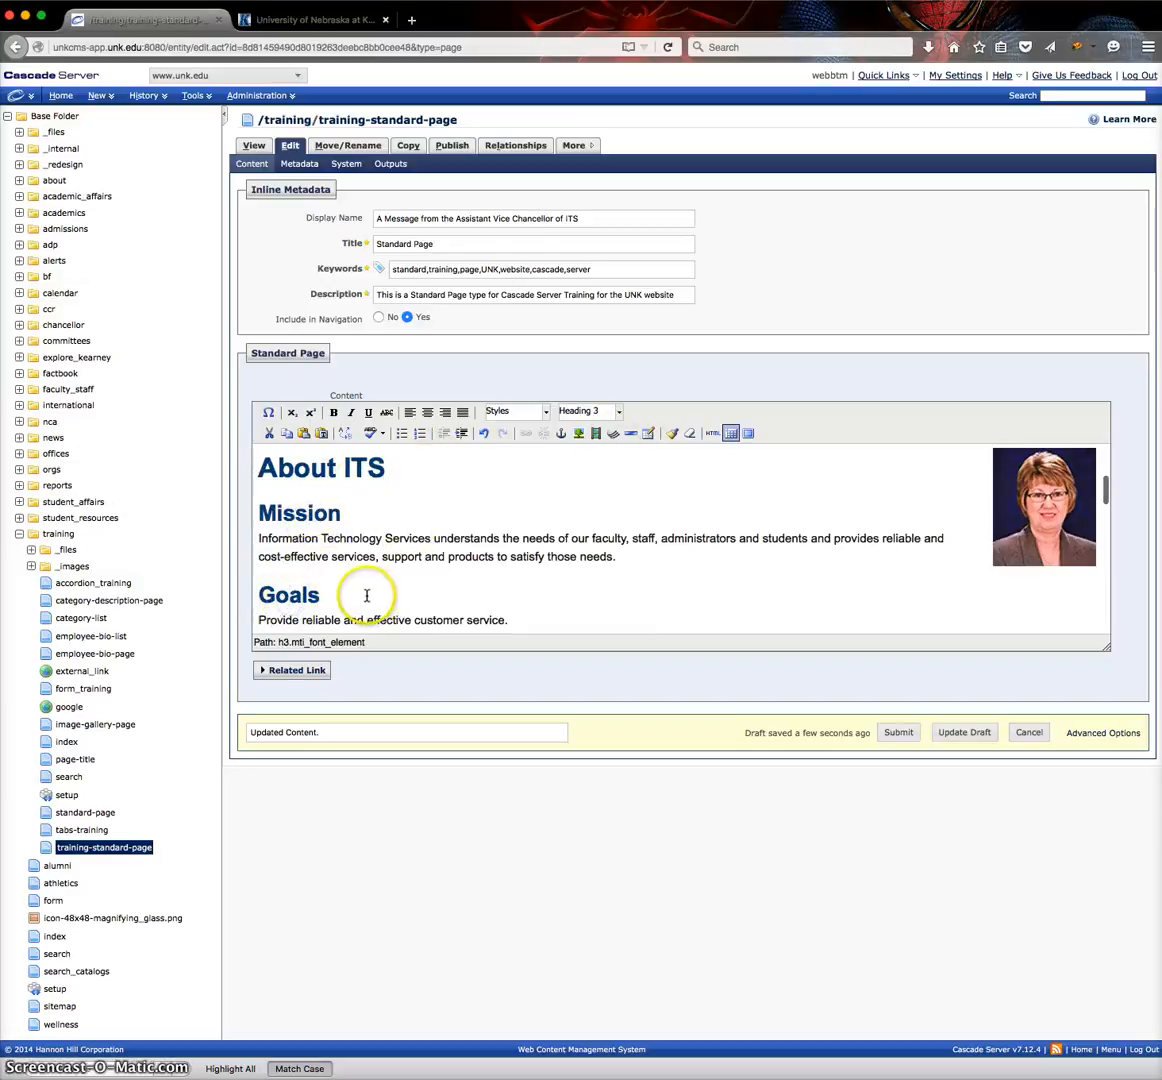
{"action": "scroll", "coordinate": [368, 594], "scroll_direction": "up", "scroll_amount": 3}
{"action": "scroll", "coordinate": [370, 592], "scroll_direction": "down", "scroll_amount": 1}
{"action": "scroll", "coordinate": [368, 592], "scroll_direction": "down", "scroll_amount": 1}
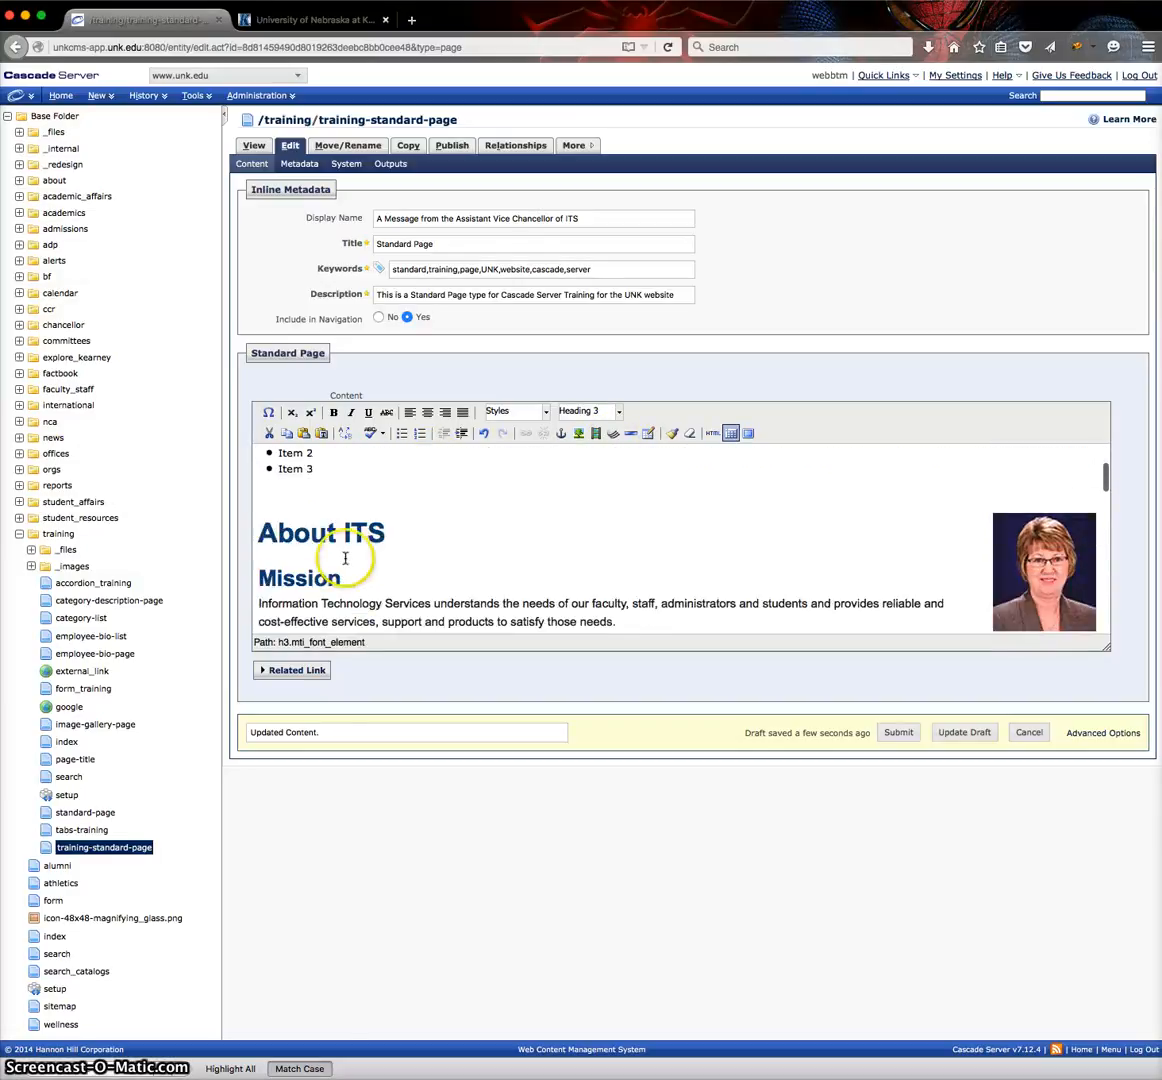
{"action": "left_click", "coordinate": [337, 537]}
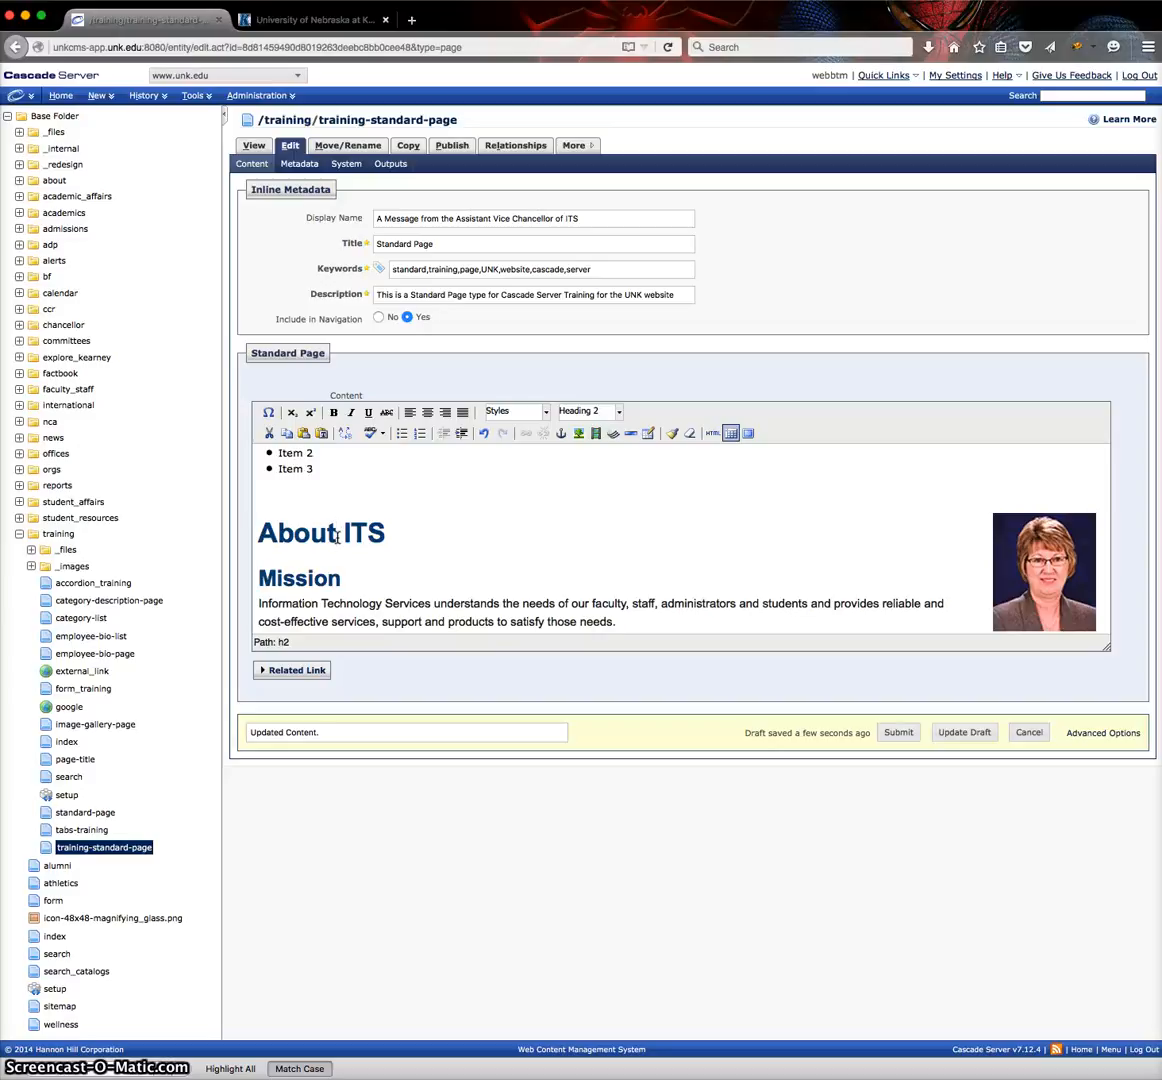
Check the heading formats of the "Mission", "Policies", "Website" and "Purpose" headings down the page content.
{"action": "scroll", "coordinate": [338, 537], "scroll_direction": "down", "scroll_amount": 1}
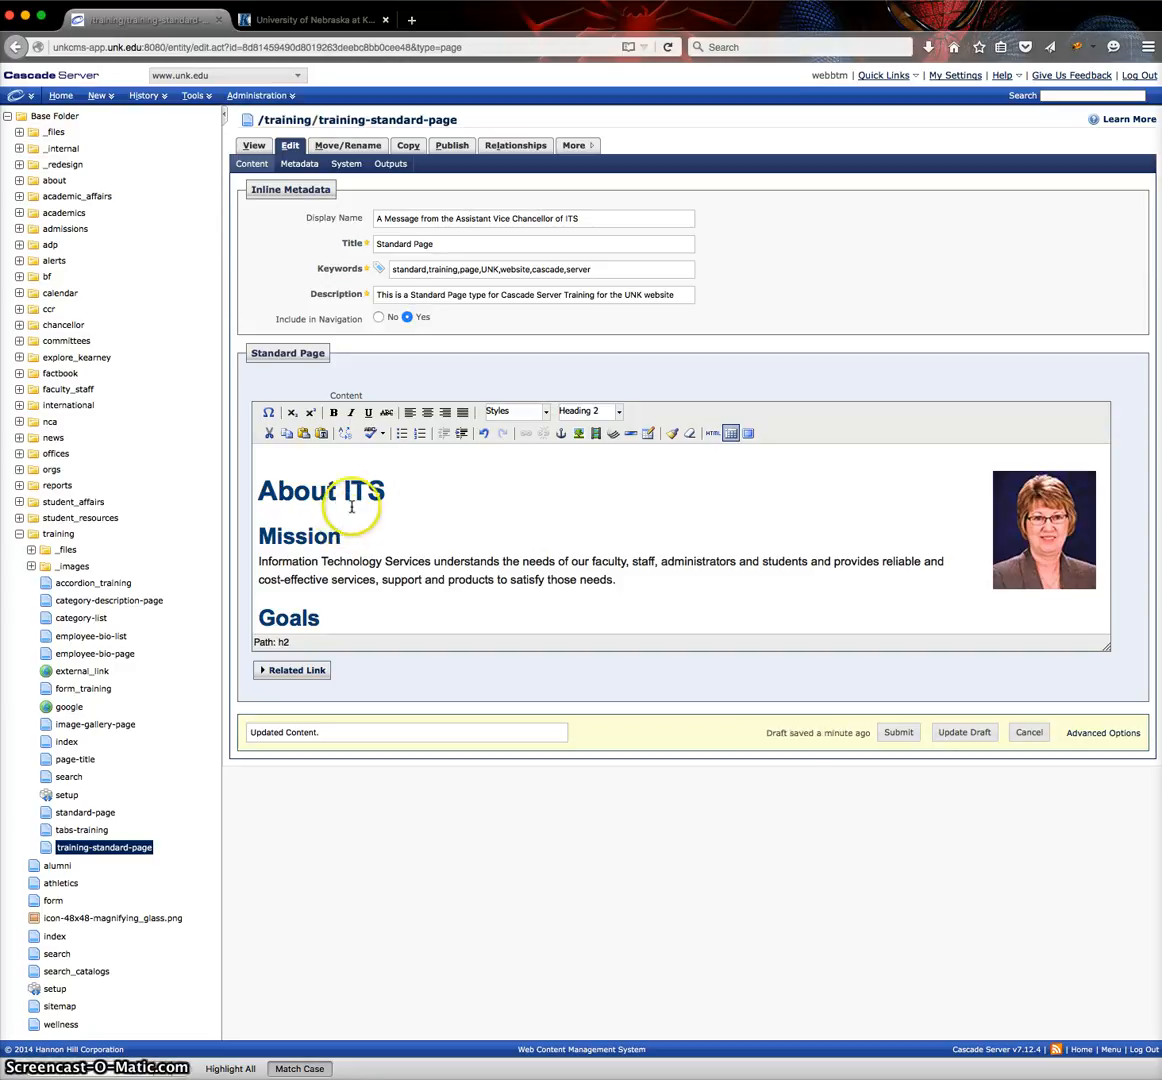
{"action": "scroll", "coordinate": [338, 490], "scroll_direction": "down", "scroll_amount": 1}
{"action": "scroll", "coordinate": [338, 480], "scroll_direction": "up", "scroll_amount": 1}
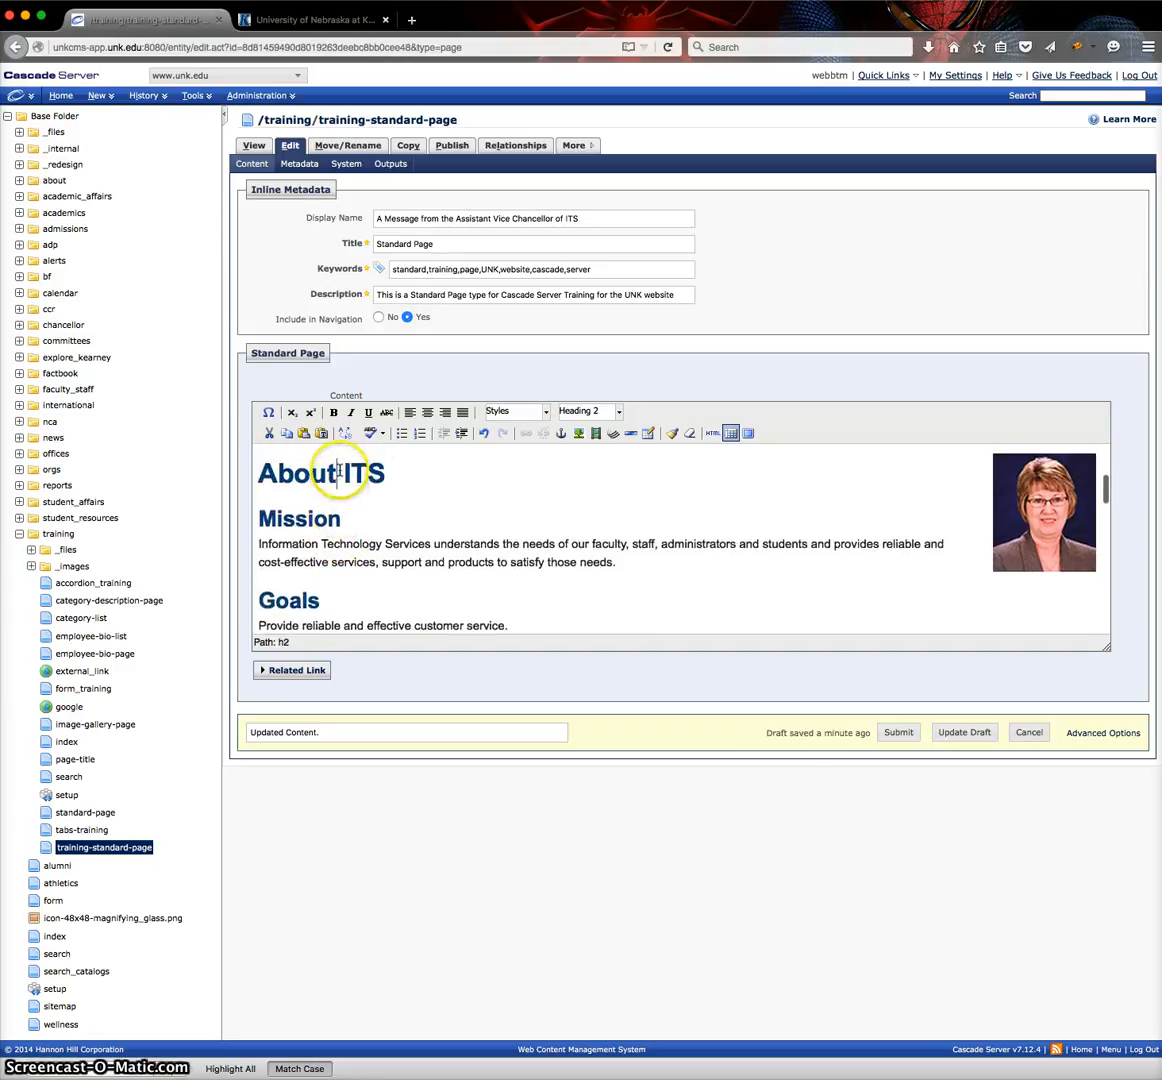
{"action": "left_click", "coordinate": [296, 515]}
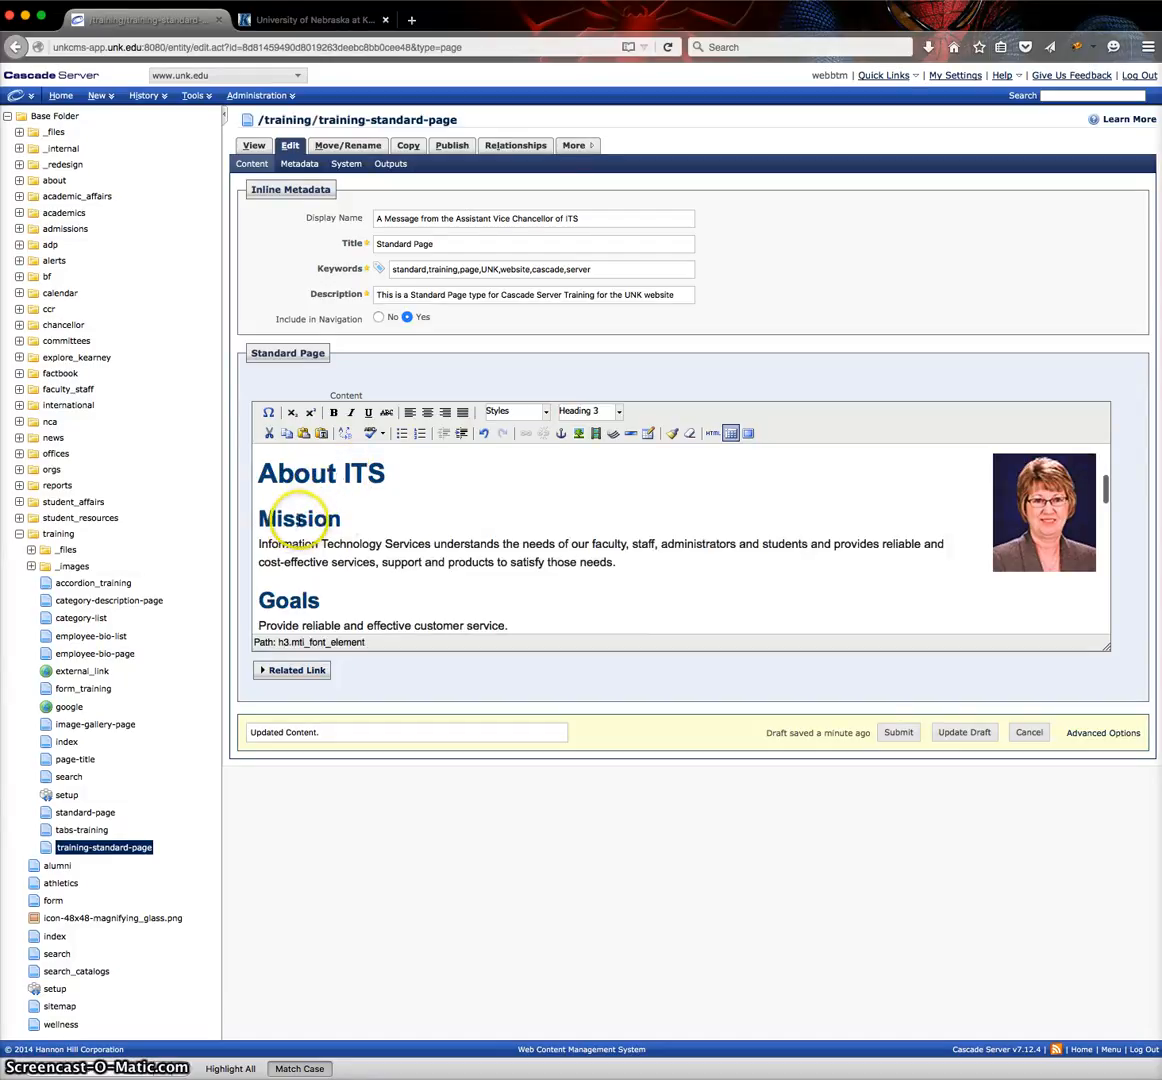
{"action": "scroll", "coordinate": [300, 520], "scroll_direction": "down", "scroll_amount": 3}
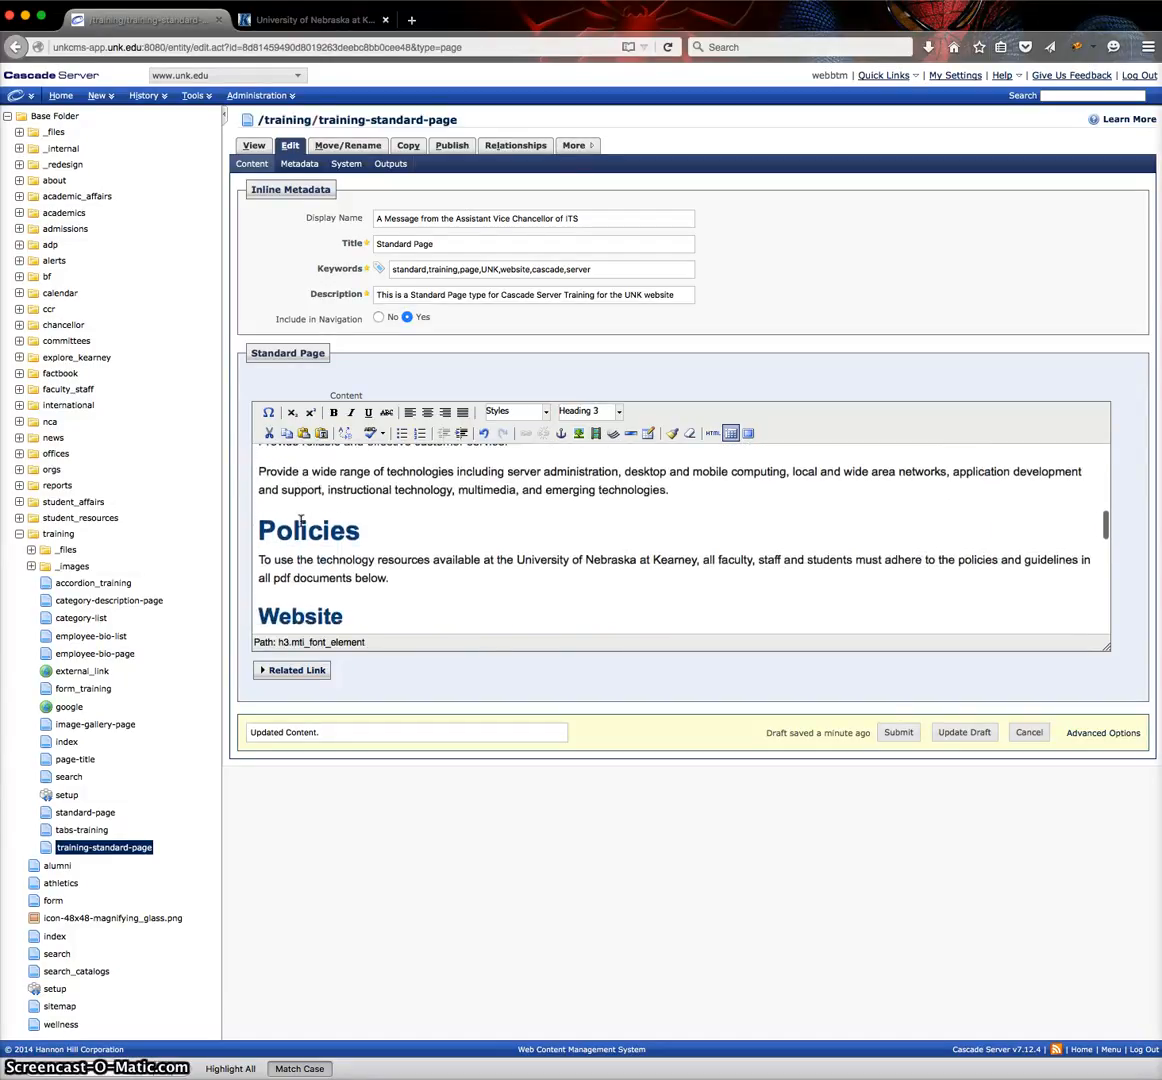
{"action": "left_click", "coordinate": [301, 522]}
{"action": "scroll", "coordinate": [302, 522], "scroll_direction": "down", "scroll_amount": 2}
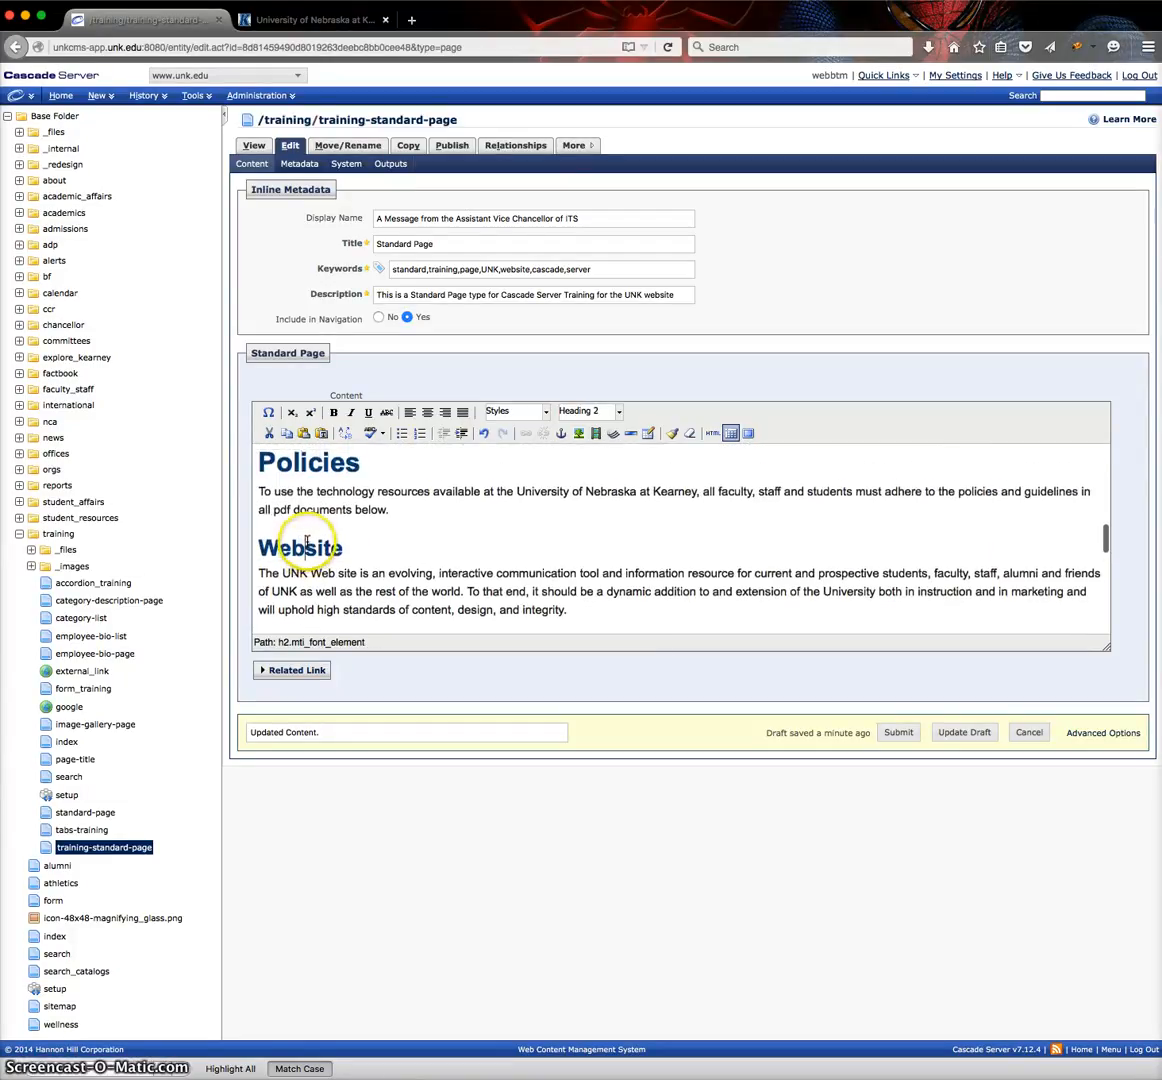
{"action": "left_click", "coordinate": [307, 543]}
{"action": "scroll", "coordinate": [310, 540], "scroll_direction": "down", "scroll_amount": 2}
{"action": "left_click", "coordinate": [313, 521]}
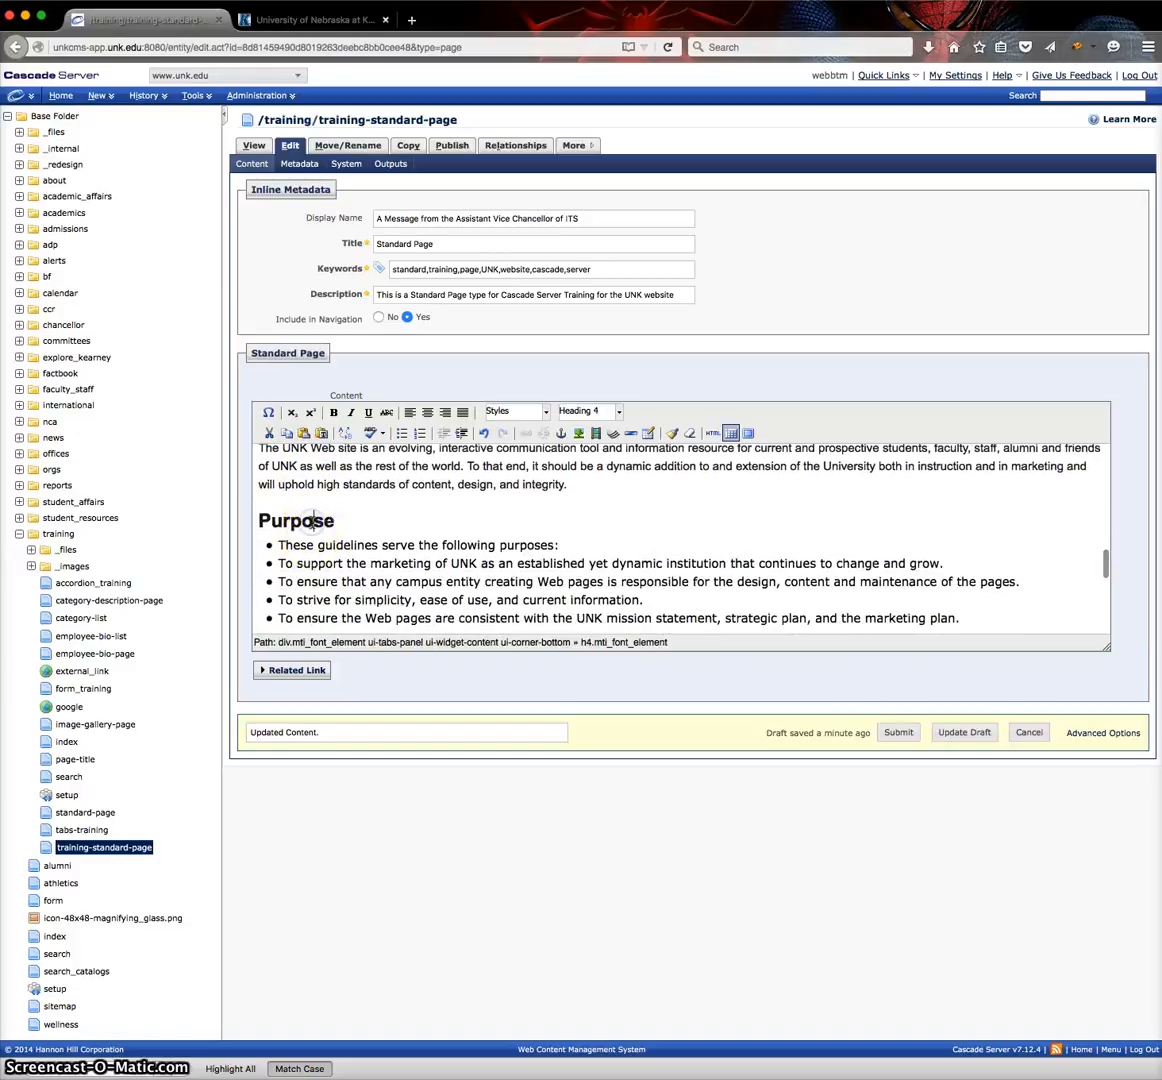
{"action": "scroll", "coordinate": [312, 521], "scroll_direction": "up", "scroll_amount": 10}
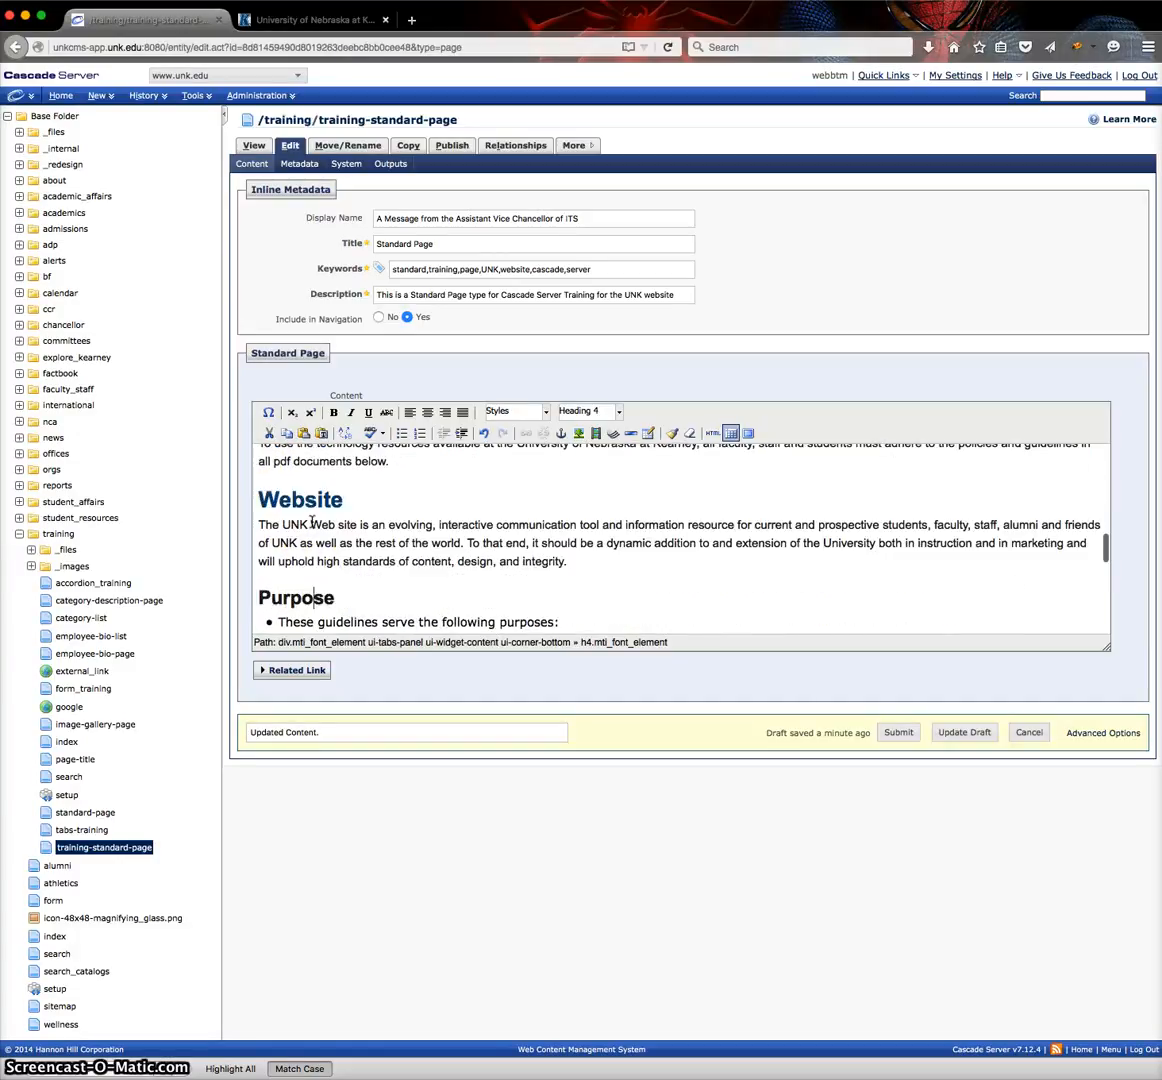
{"action": "scroll", "coordinate": [312, 521], "scroll_direction": "down", "scroll_amount": 2}
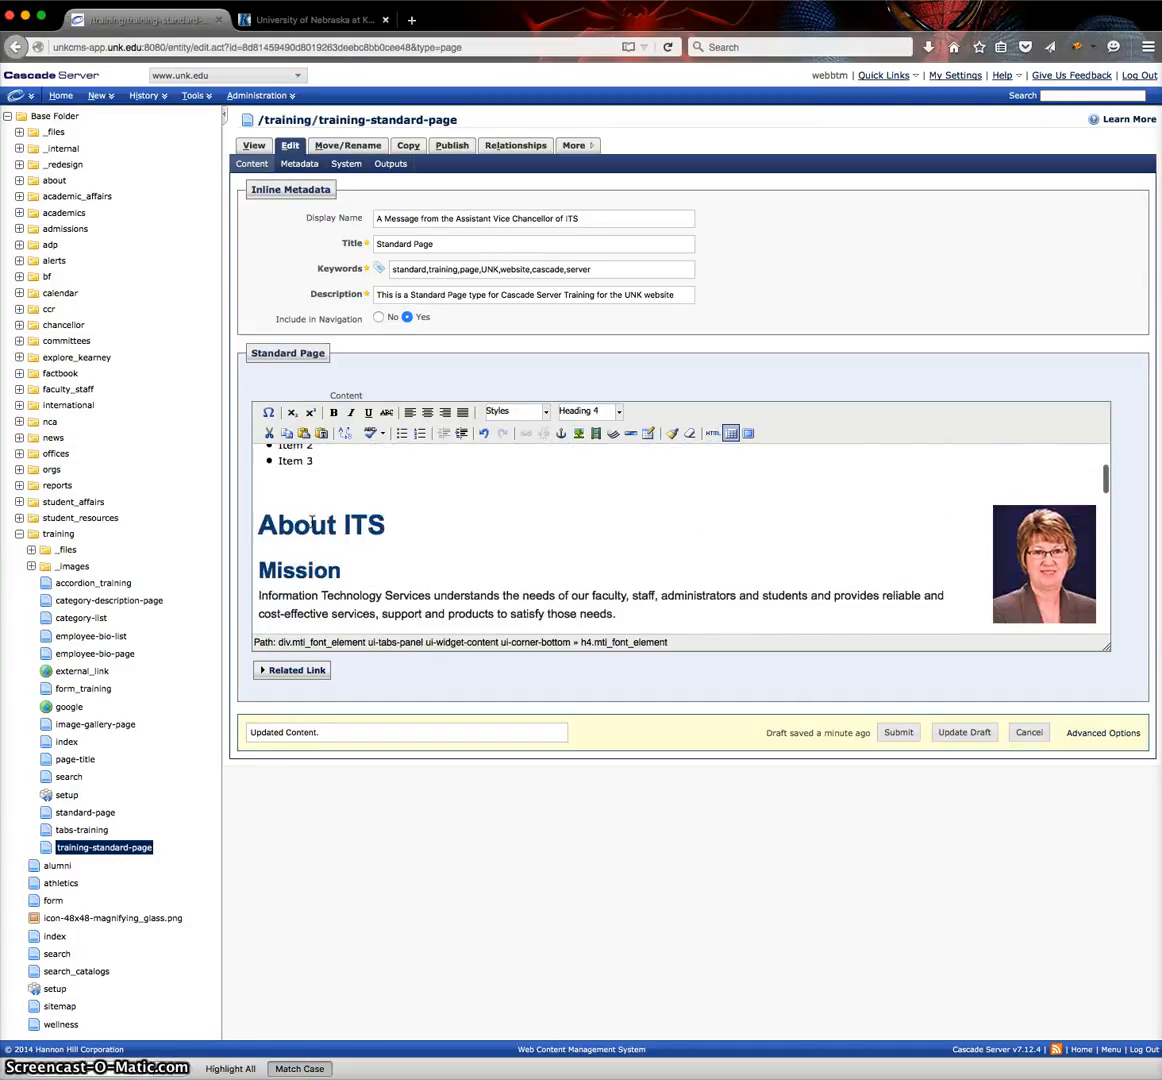
Try the Heading 3 format on the "About ITS" heading and set it back to Heading 2.
{"action": "left_click", "coordinate": [337, 521]}
{"action": "left_click_drag", "start_coordinate": [389, 521], "coordinate": [257, 509]}
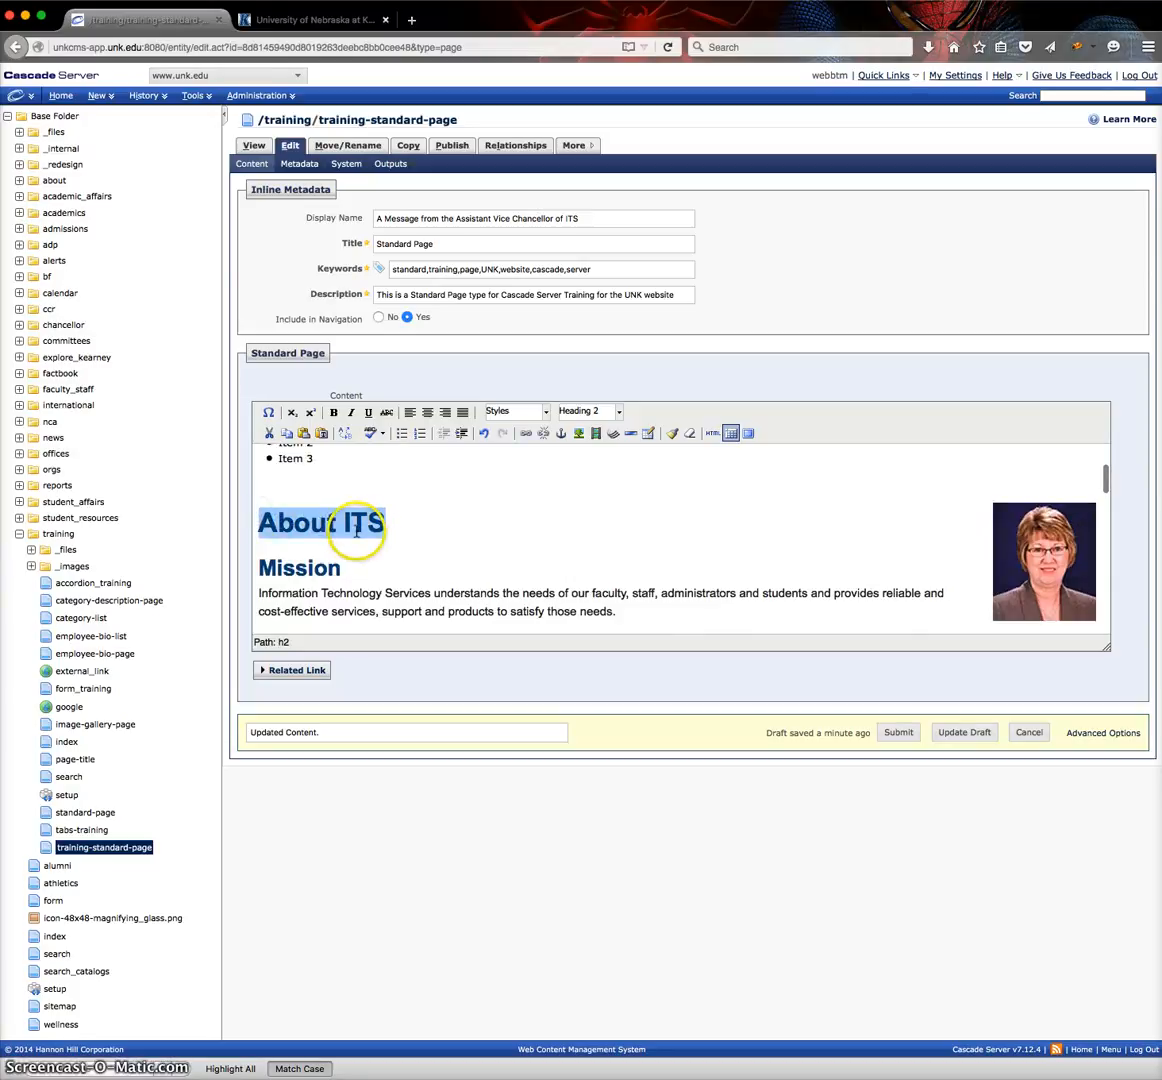
{"action": "left_click", "coordinate": [620, 412]}
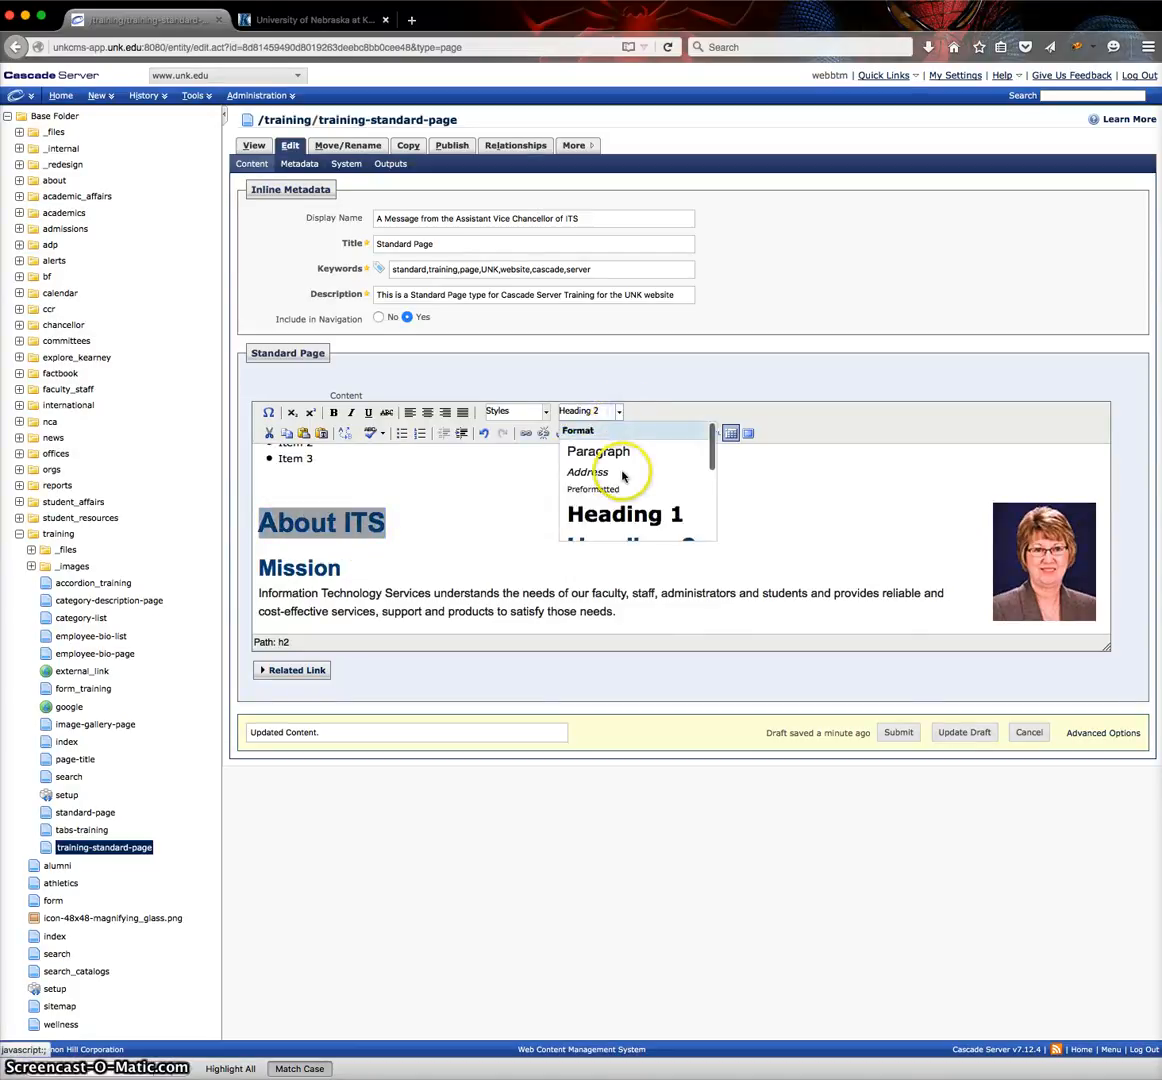
{"action": "scroll", "coordinate": [615, 475], "scroll_direction": "down", "scroll_amount": 3}
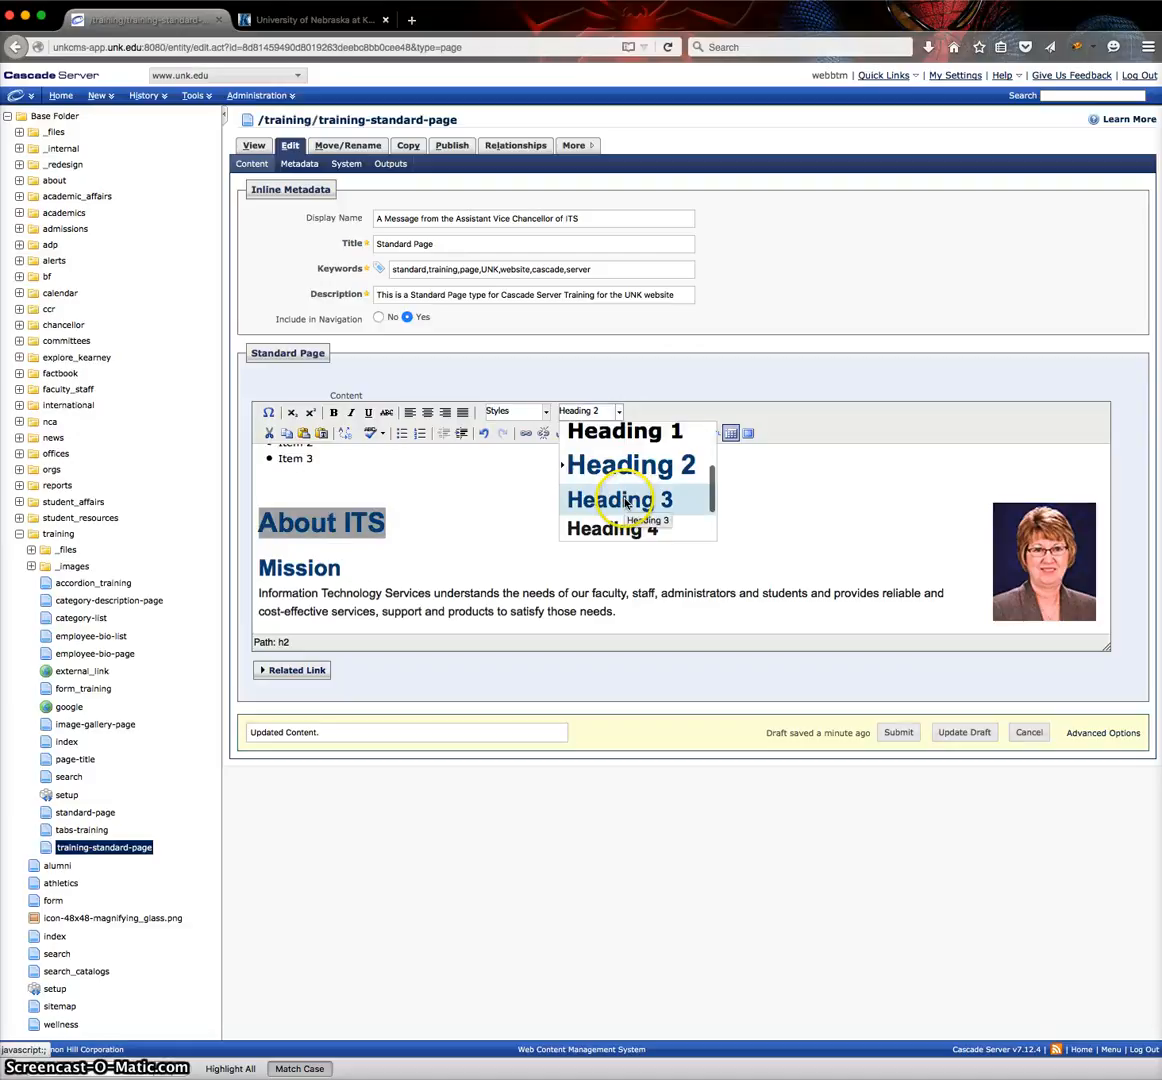
{"action": "left_click", "coordinate": [623, 500]}
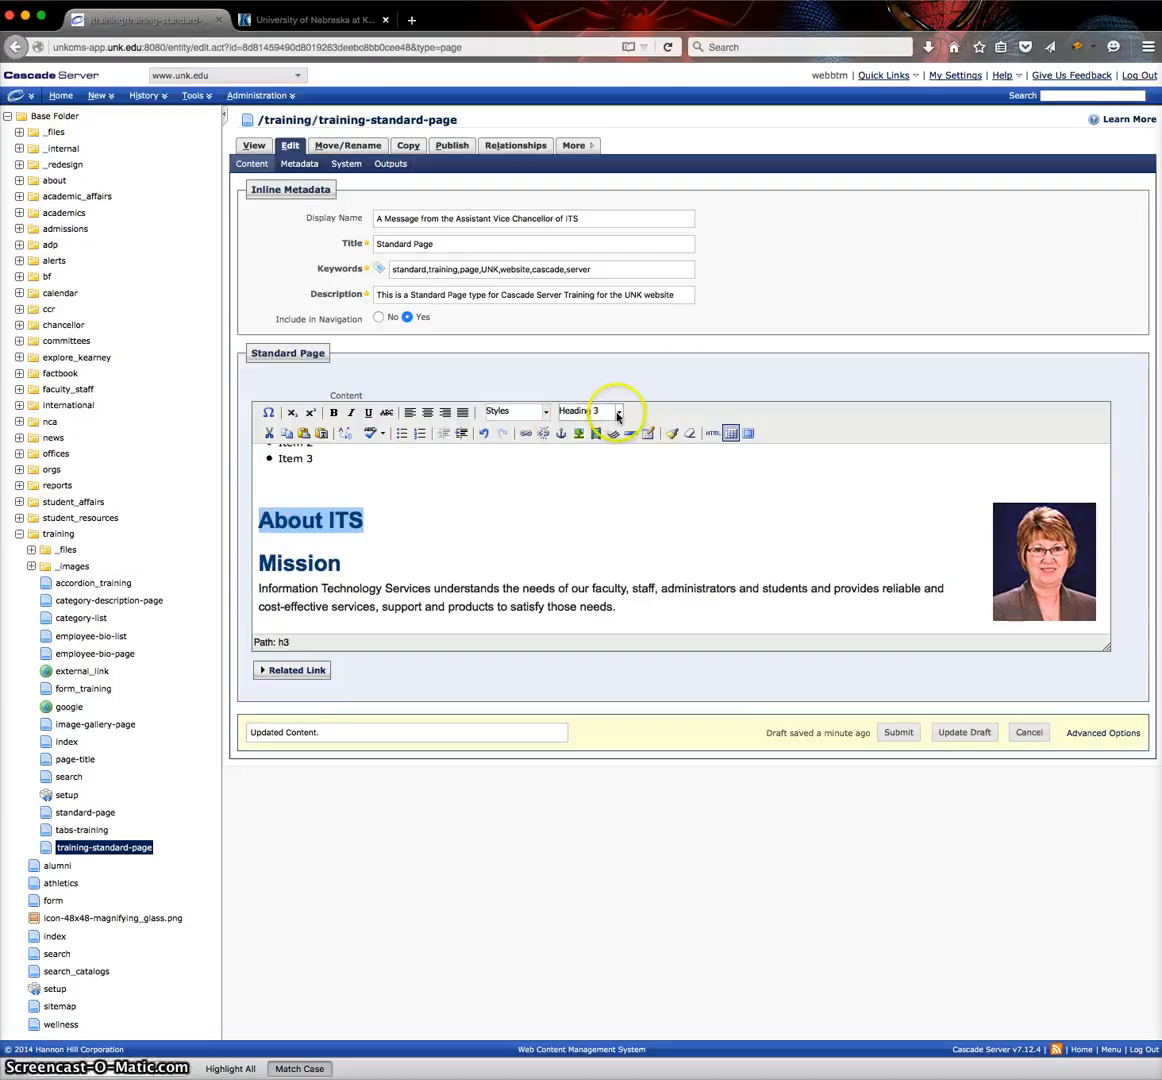
{"action": "left_click", "coordinate": [618, 412]}
{"action": "left_click", "coordinate": [617, 472]}
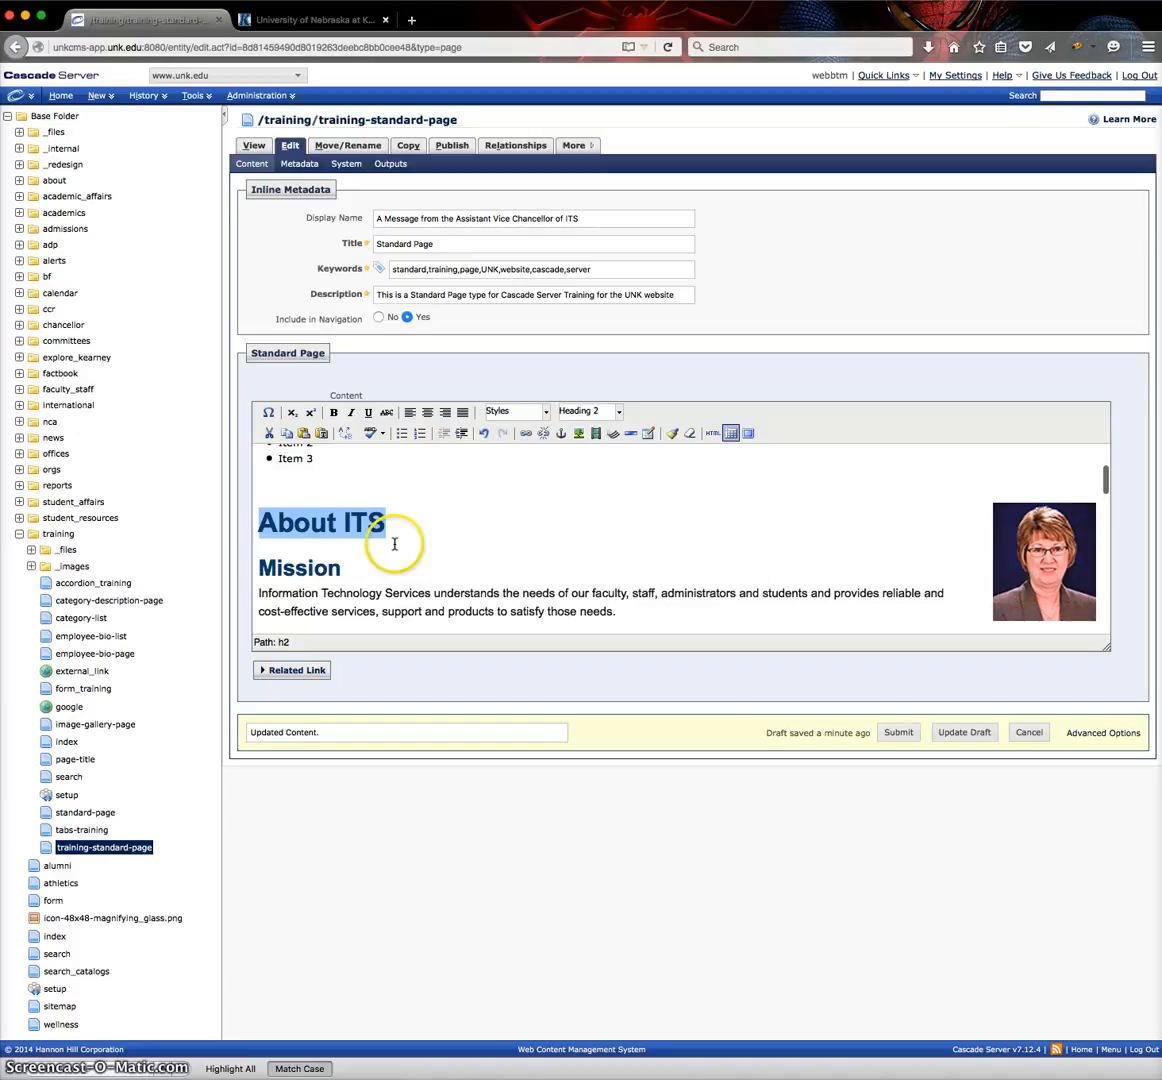
Look through the available text formats for the "About ITS" heading without applying one.
{"action": "scroll", "coordinate": [394, 543], "scroll_direction": "down", "scroll_amount": 2}
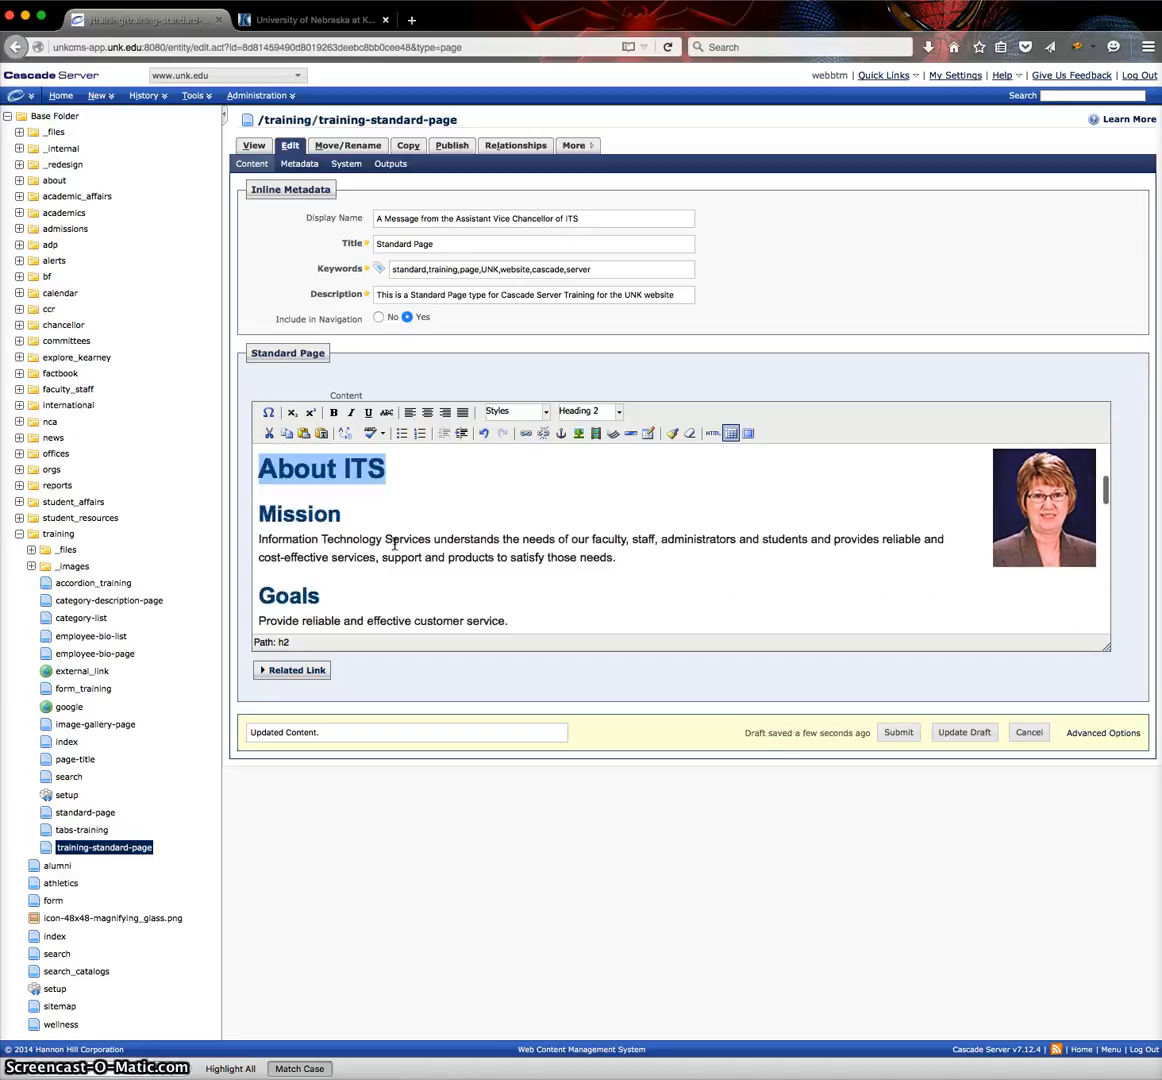
{"action": "scroll", "coordinate": [510, 551], "scroll_direction": "up", "scroll_amount": 2}
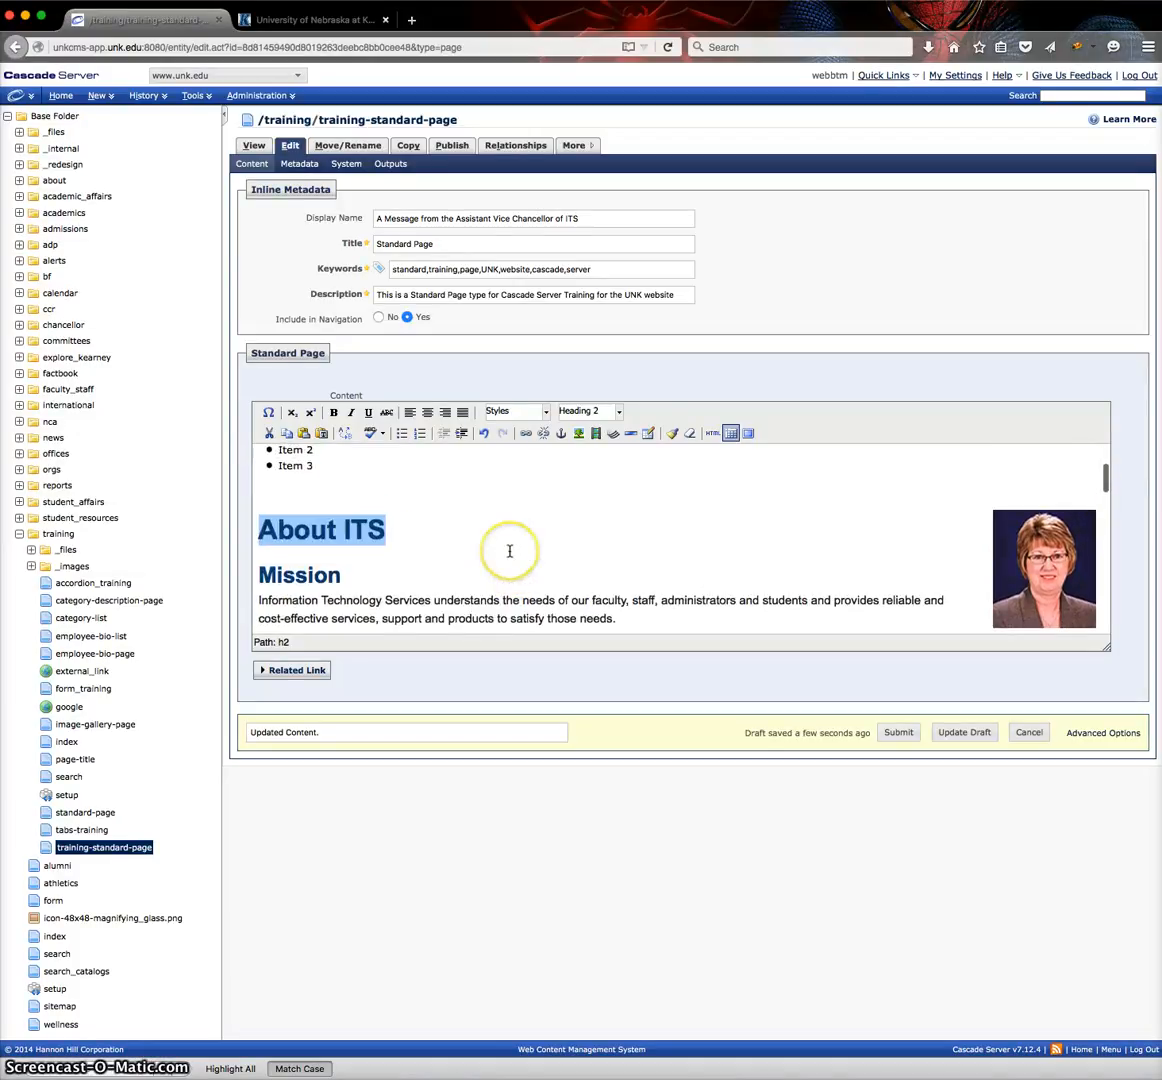
{"action": "left_click", "coordinate": [619, 412]}
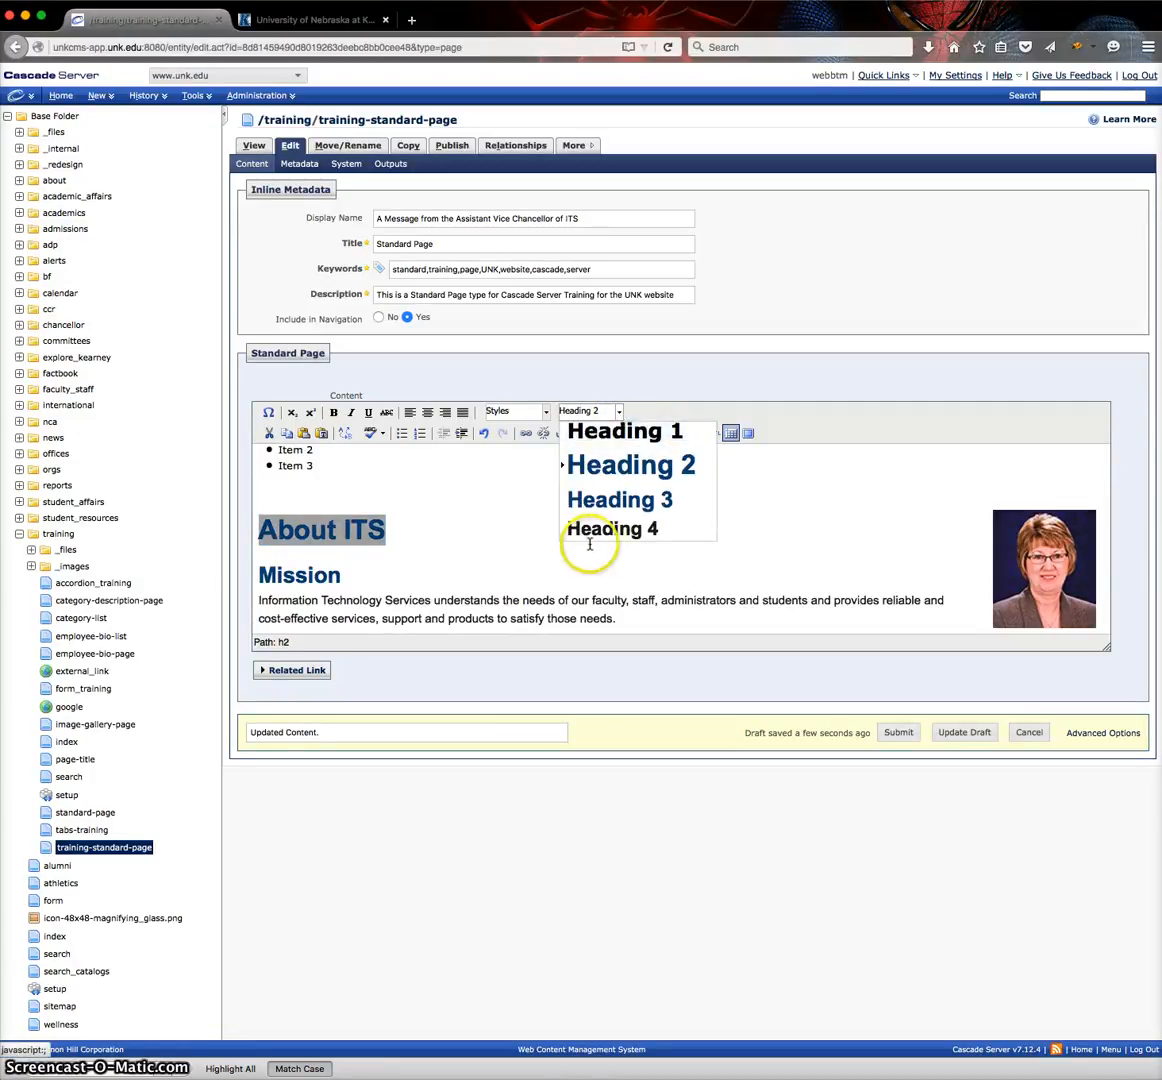
{"action": "scroll", "coordinate": [603, 500], "scroll_direction": "down", "scroll_amount": 1}
{"action": "scroll", "coordinate": [605, 505], "scroll_direction": "up", "scroll_amount": 2}
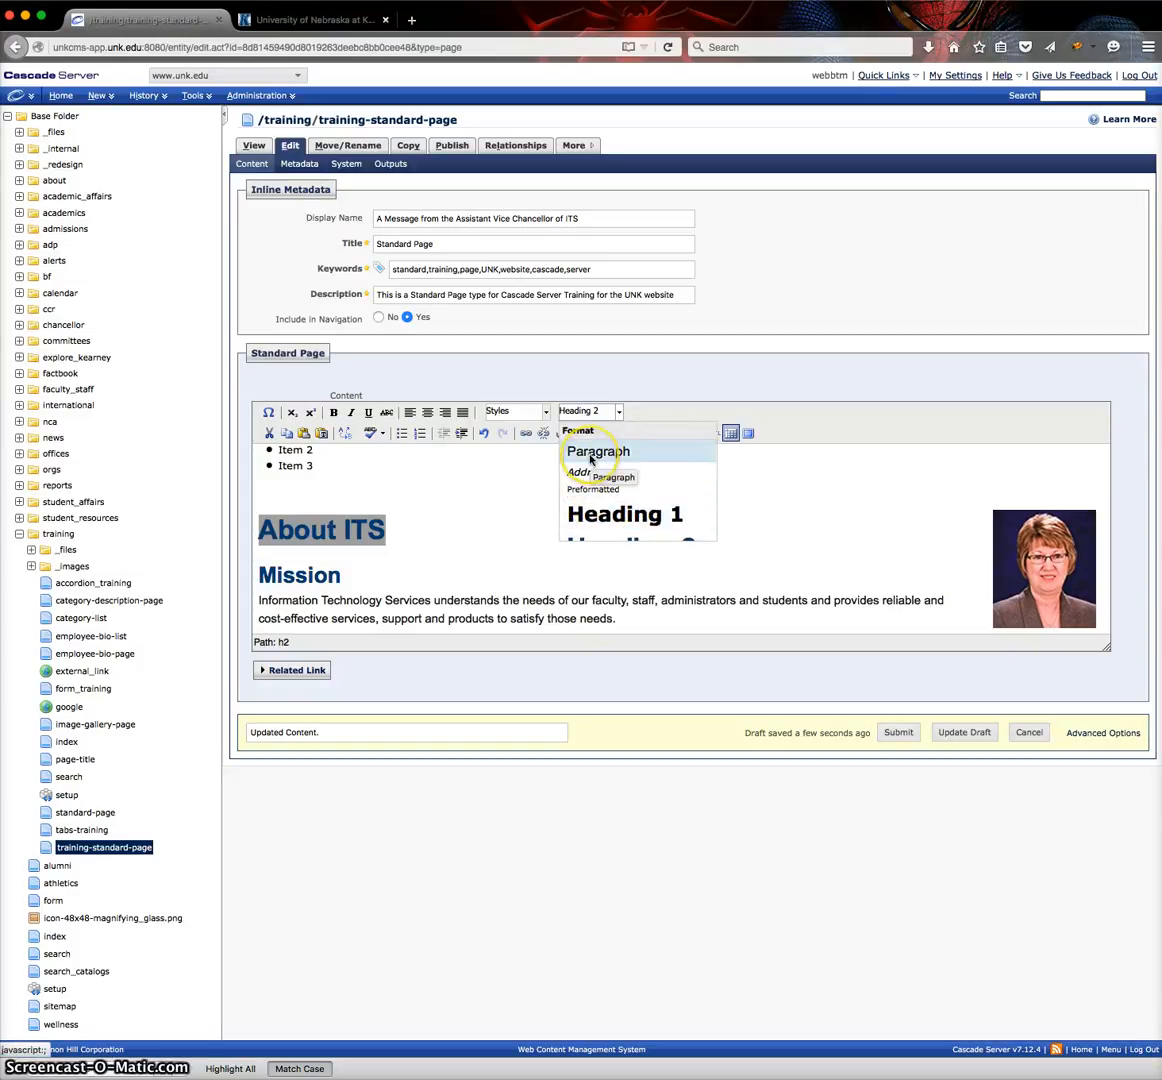
{"action": "left_click", "coordinate": [444, 537]}
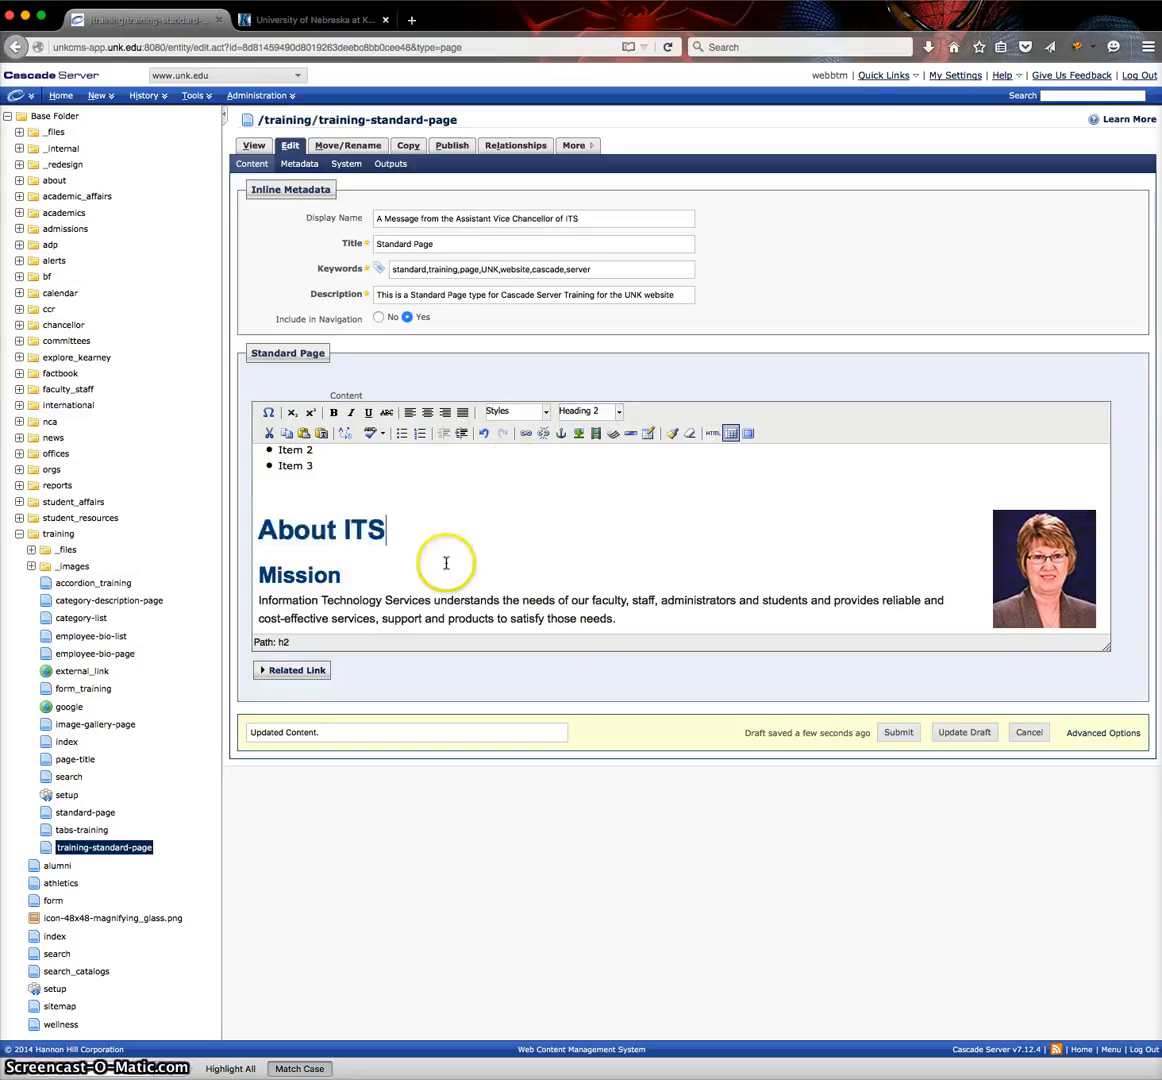
Select the whole paragraph under the "Mission" heading to check its format and style.
{"action": "scroll", "coordinate": [446, 563], "scroll_direction": "down", "scroll_amount": 1}
{"action": "left_click", "coordinate": [490, 565]}
{"action": "left_click_drag", "start_coordinate": [612, 568], "coordinate": [241, 545]}
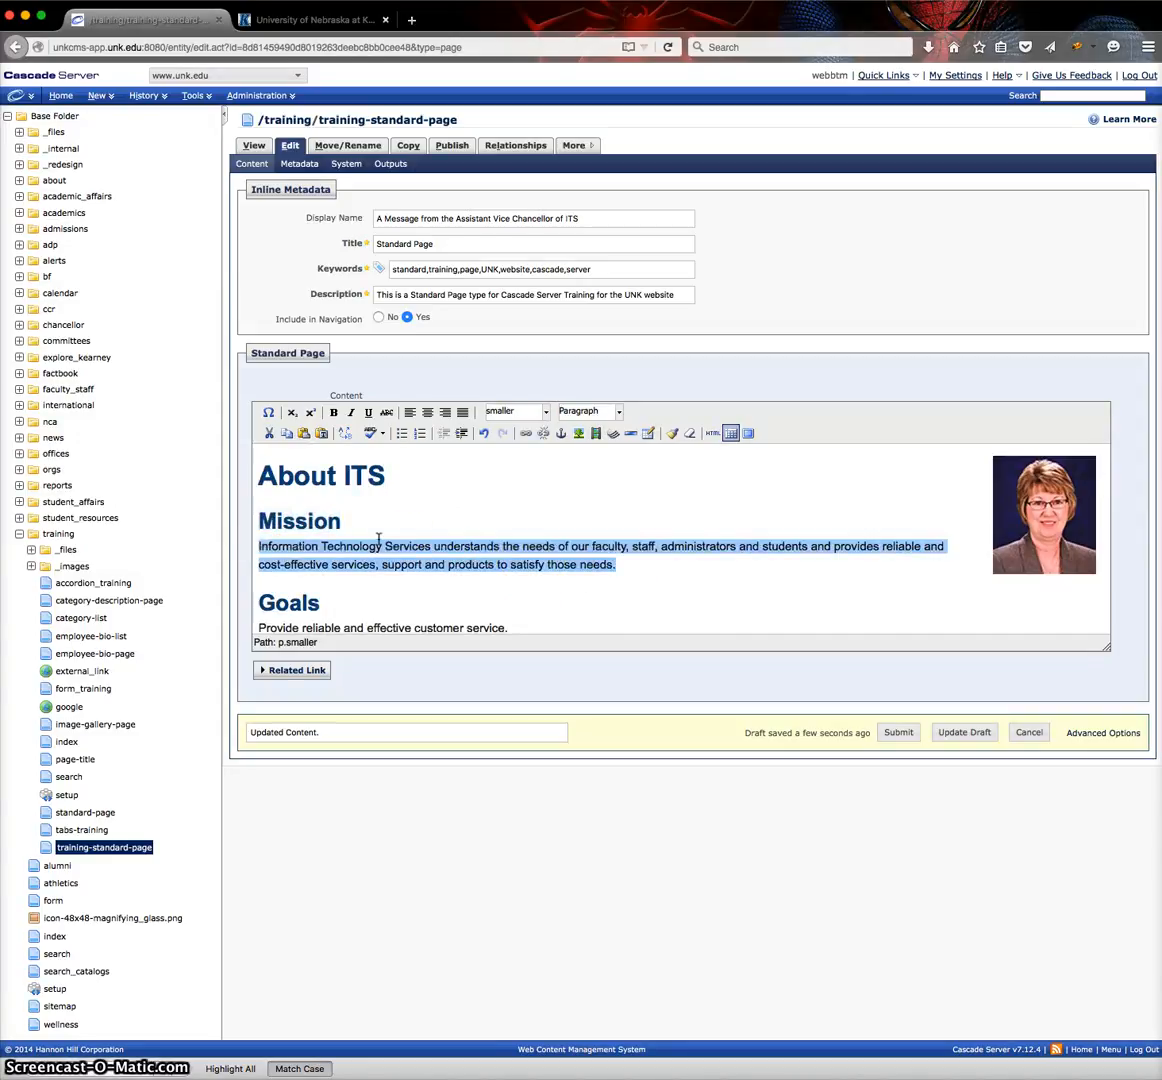
Start inserting a table at the end of the paragraph under the "Mission" heading.
{"action": "left_click", "coordinate": [656, 569]}
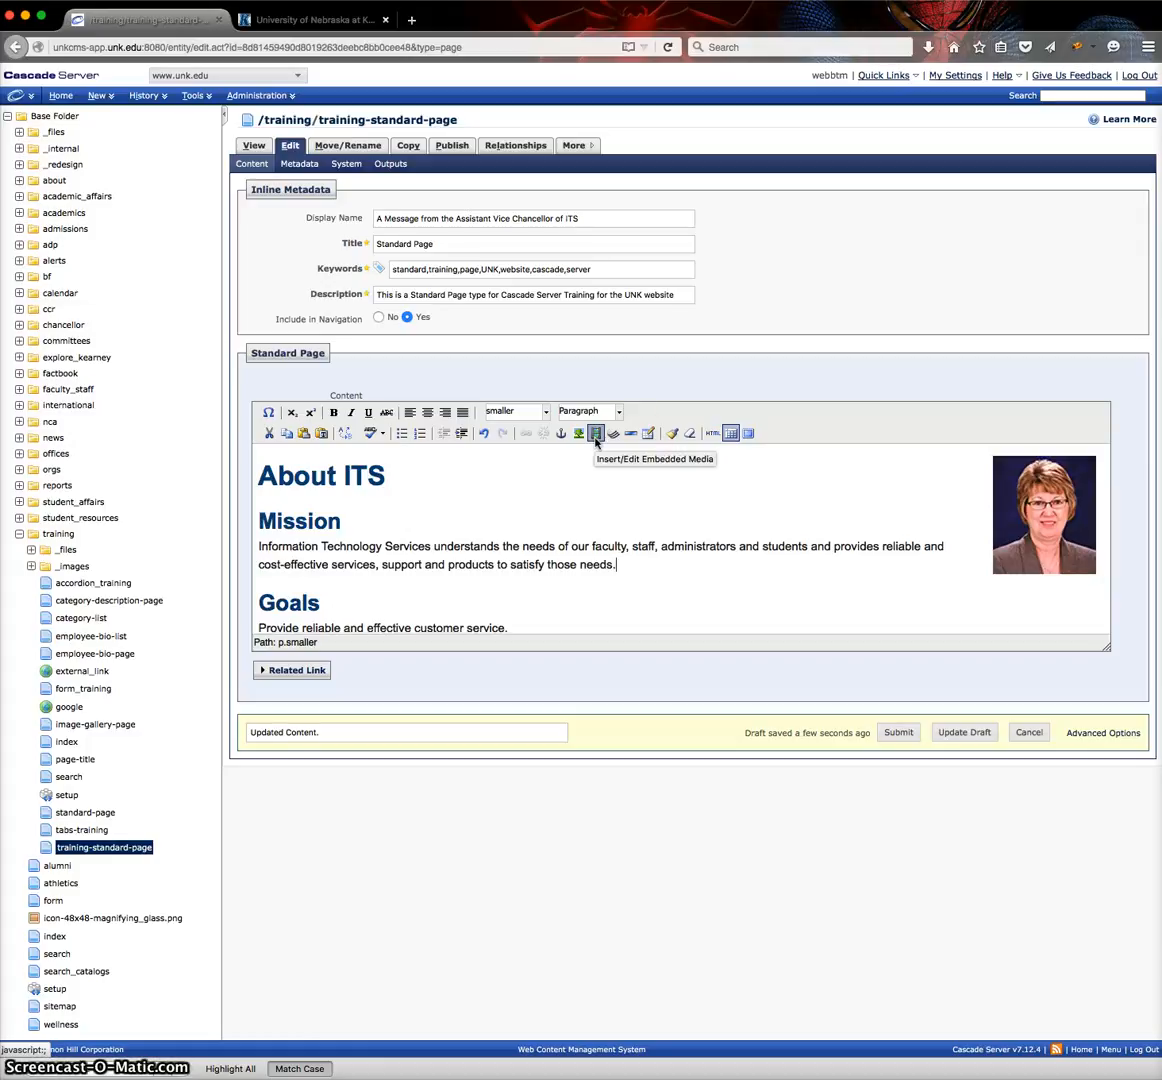
{"action": "left_click", "coordinate": [647, 437]}
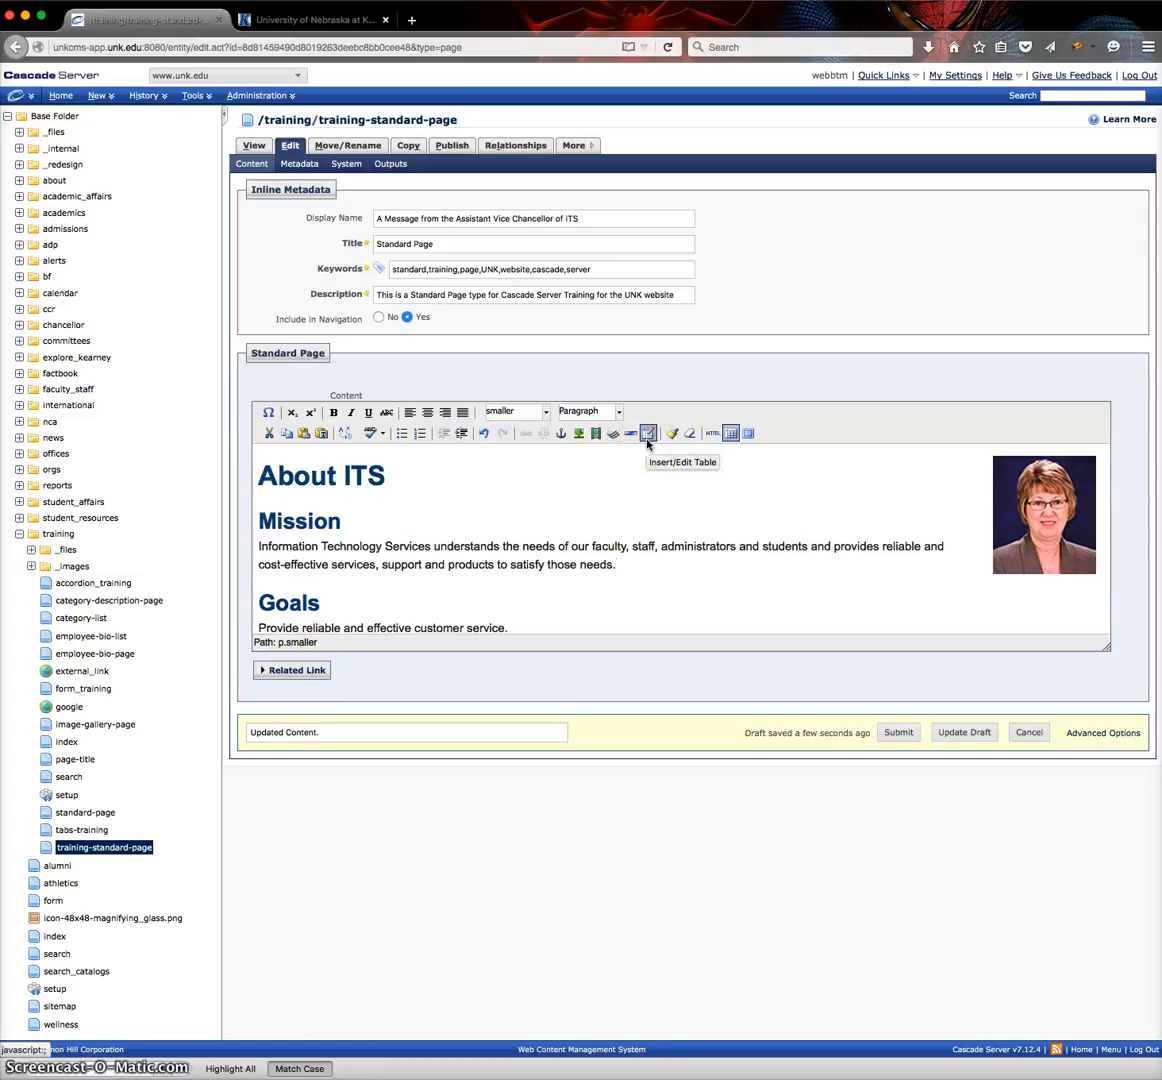